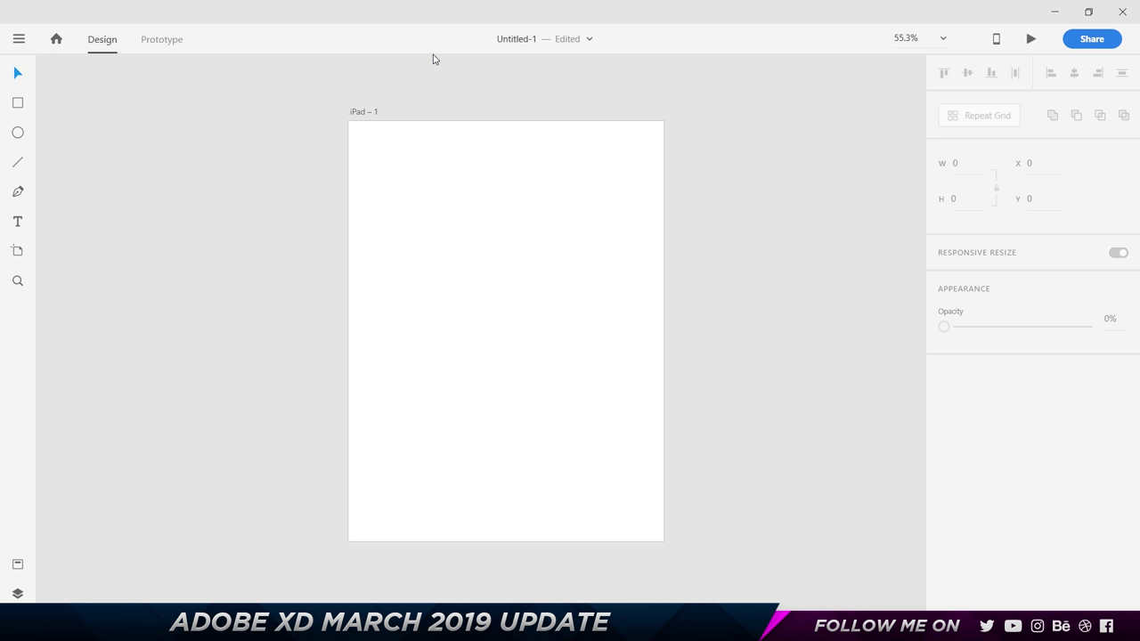
Step: Draw a 299×299 rounded square with a 20 black border on the artboard and copy it
click(18, 103)
scroll(445, 214, up, 3)
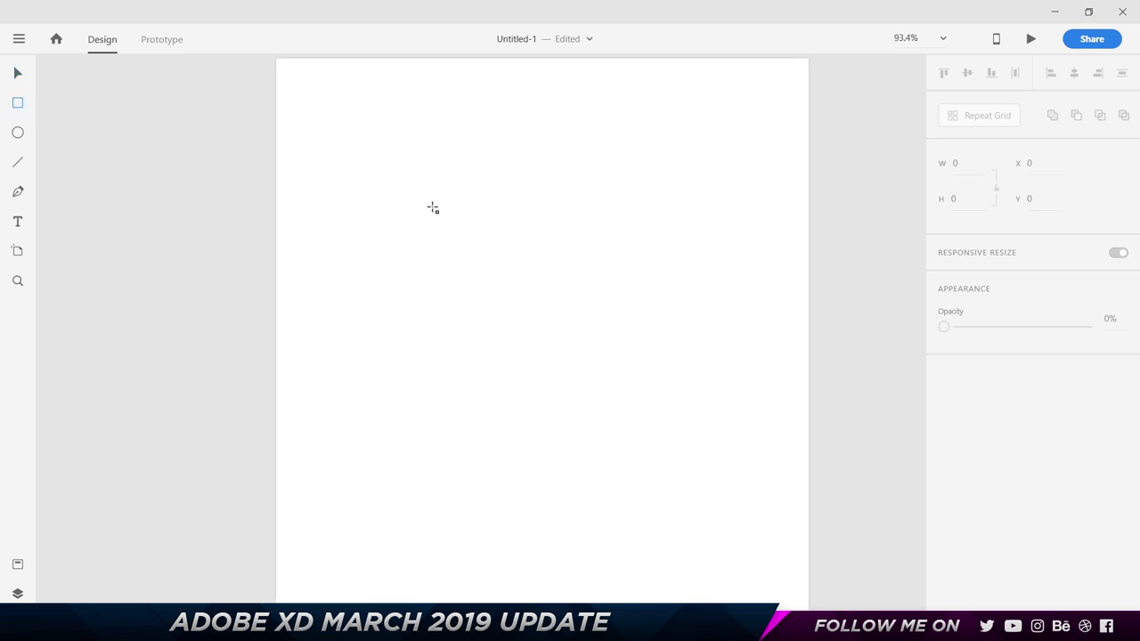
drag(433, 206, 639, 494)
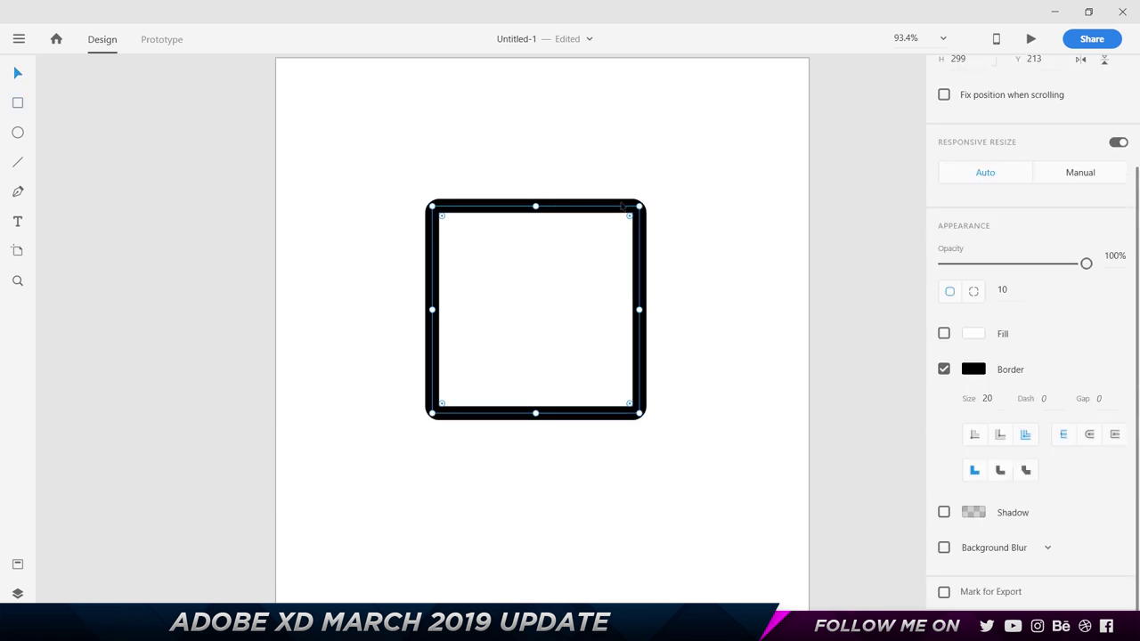
key(v)
right_click(586, 214)
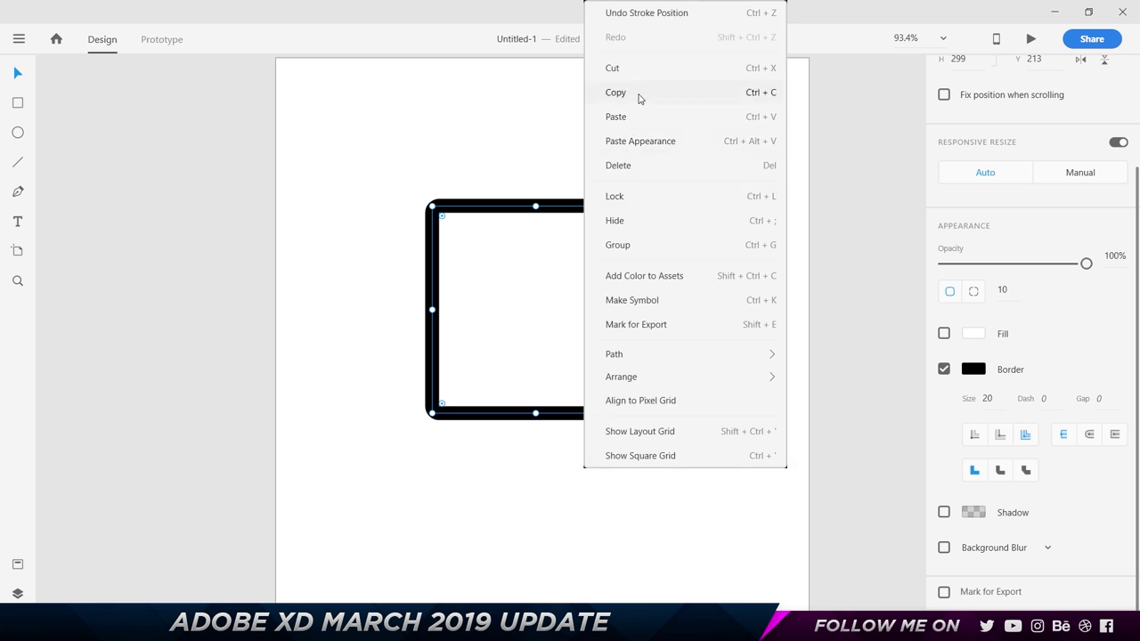
click(639, 97)
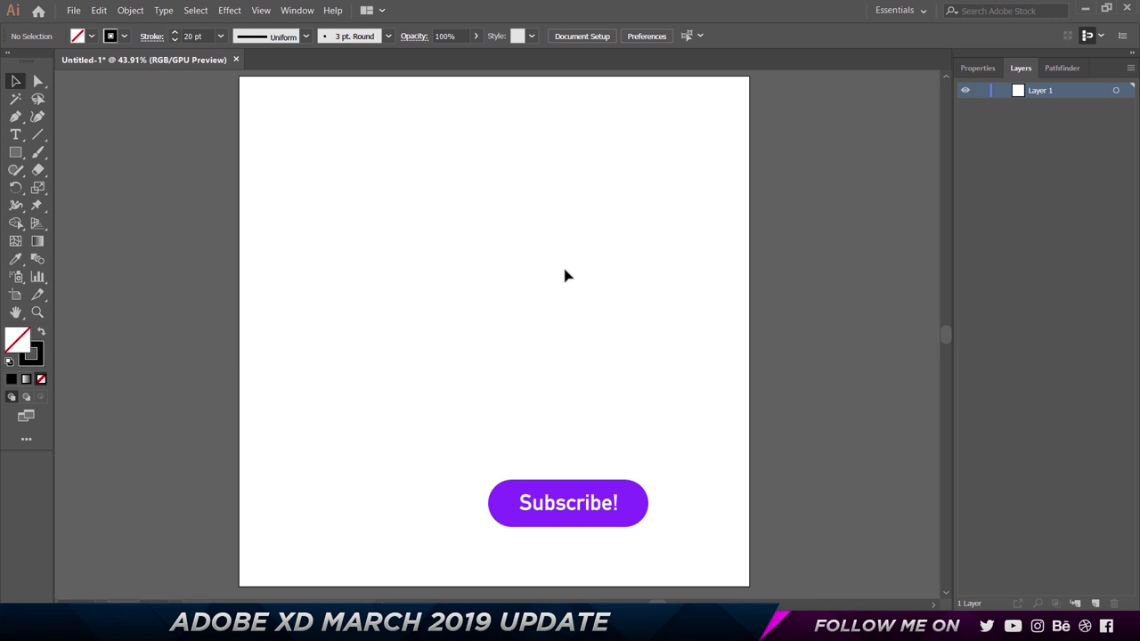
Step: Paste the XD square into Illustrator and expand its stroke into a filled shape
key(ctrl+v)
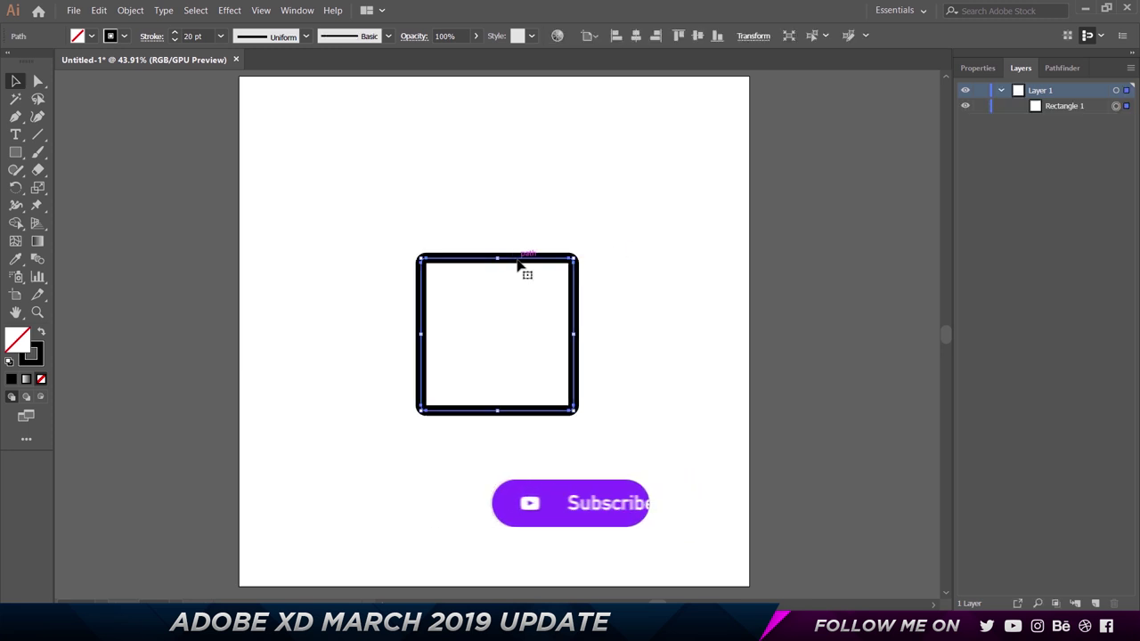
right_click(517, 259)
click(126, 10)
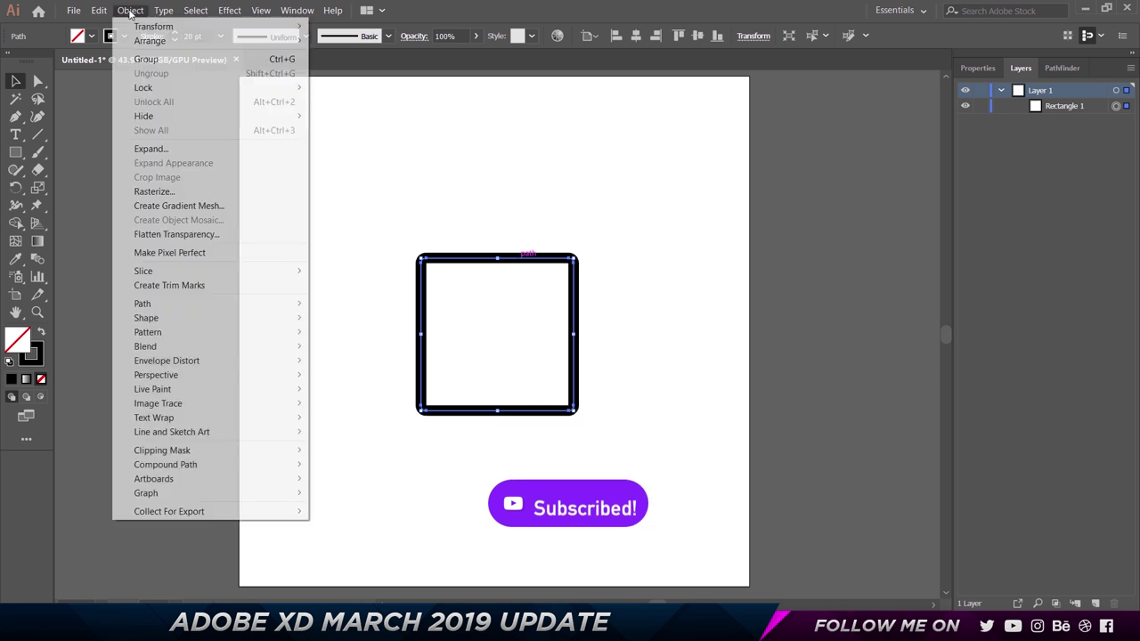
click(151, 149)
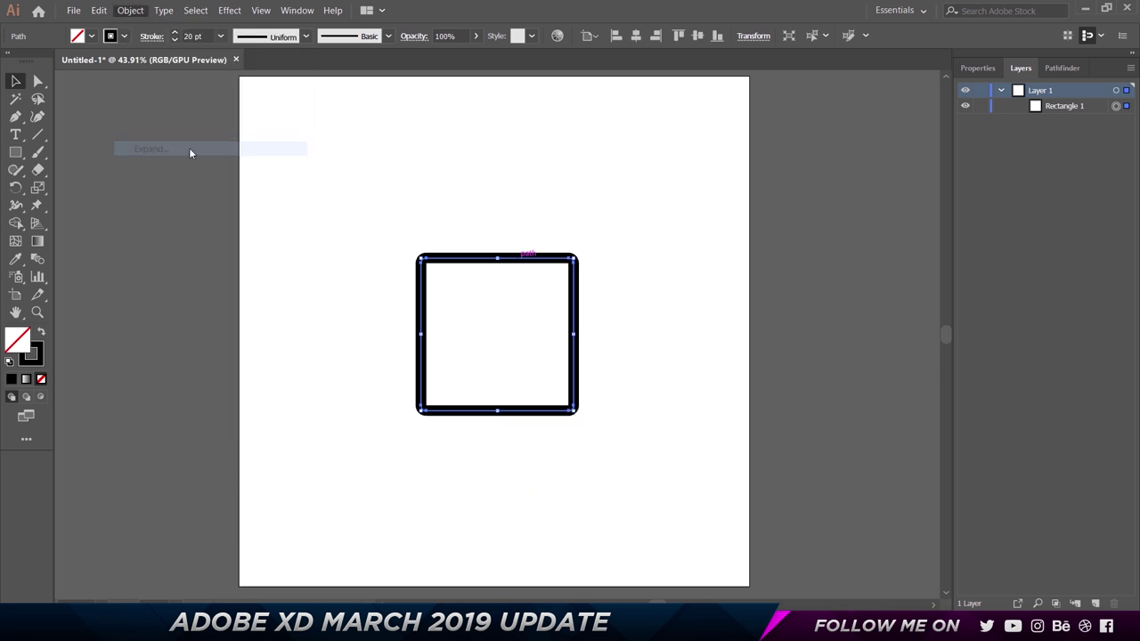
click(727, 343)
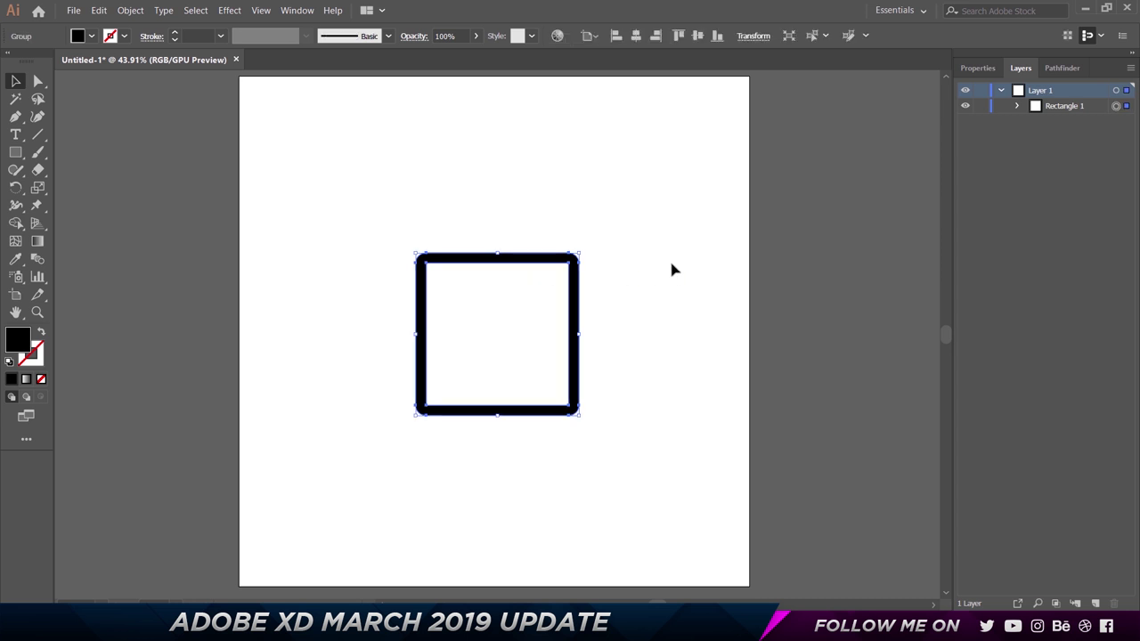
Step: Add an anchor mid top edge and pull it down into a V-shaped envelope flap
scroll(485, 285, left, 2)
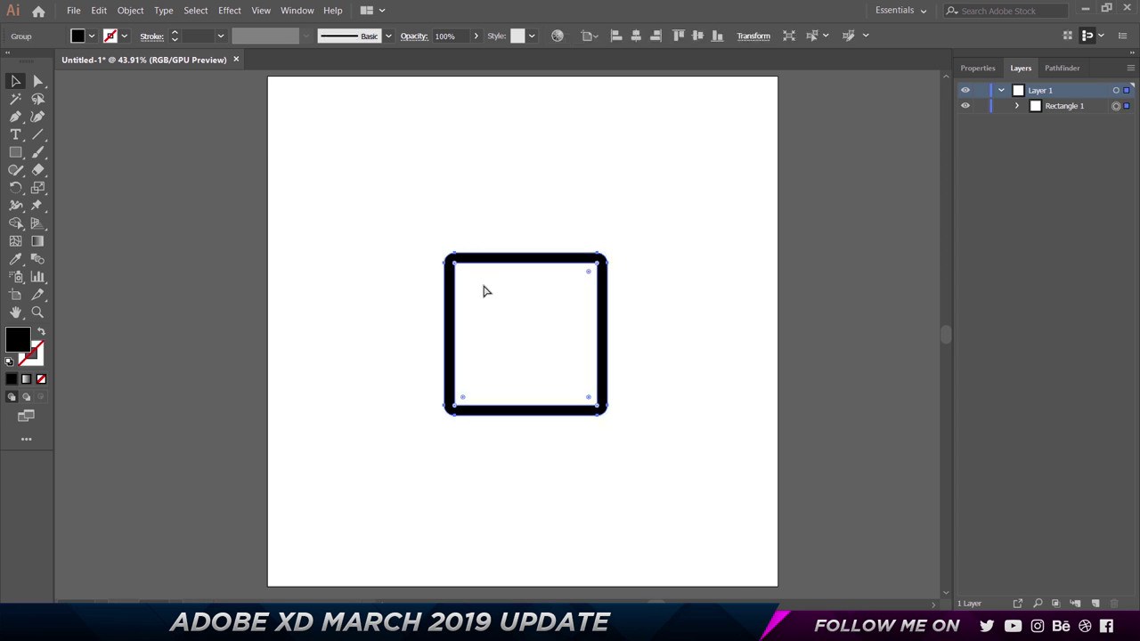
scroll(528, 280, up, 2)
key(p)
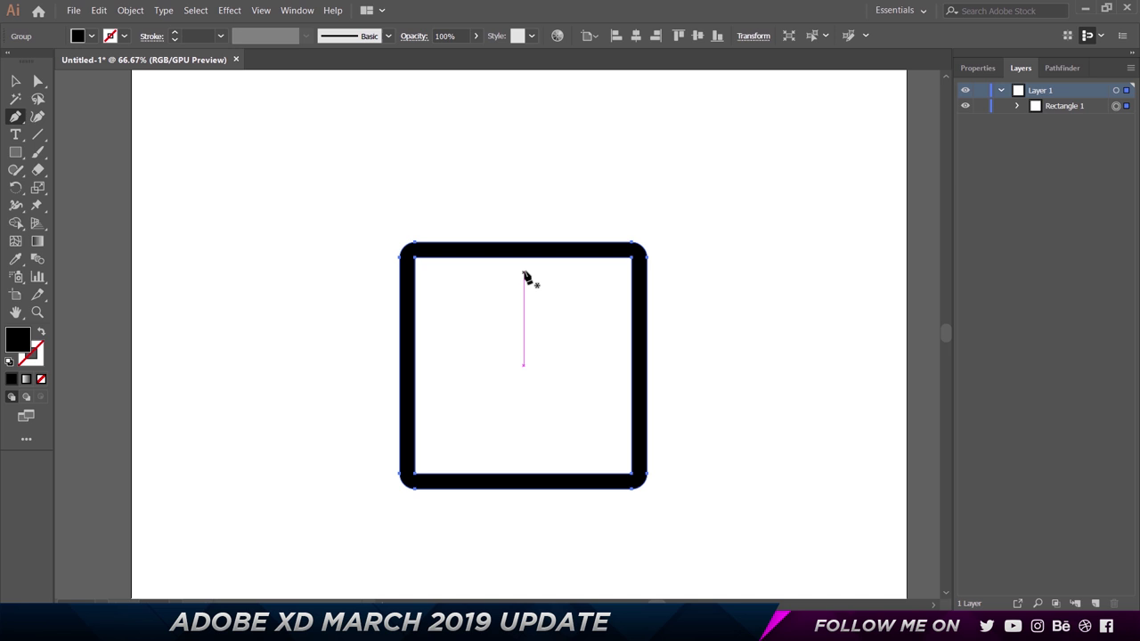
click(526, 257)
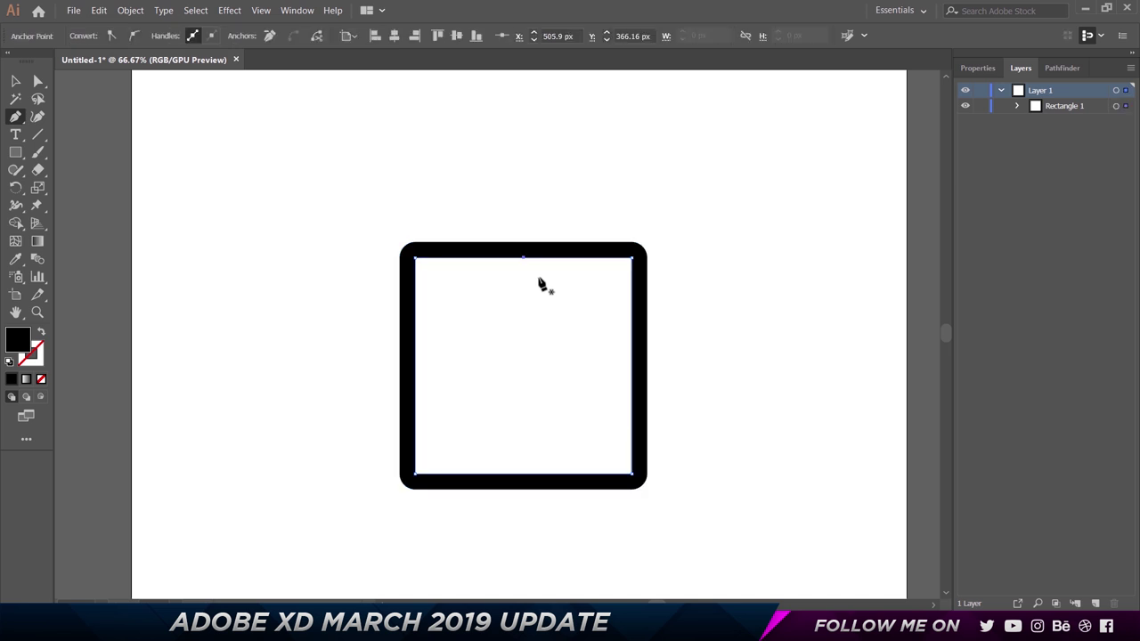
key(a)
drag(523, 258, 523, 378)
click(718, 280)
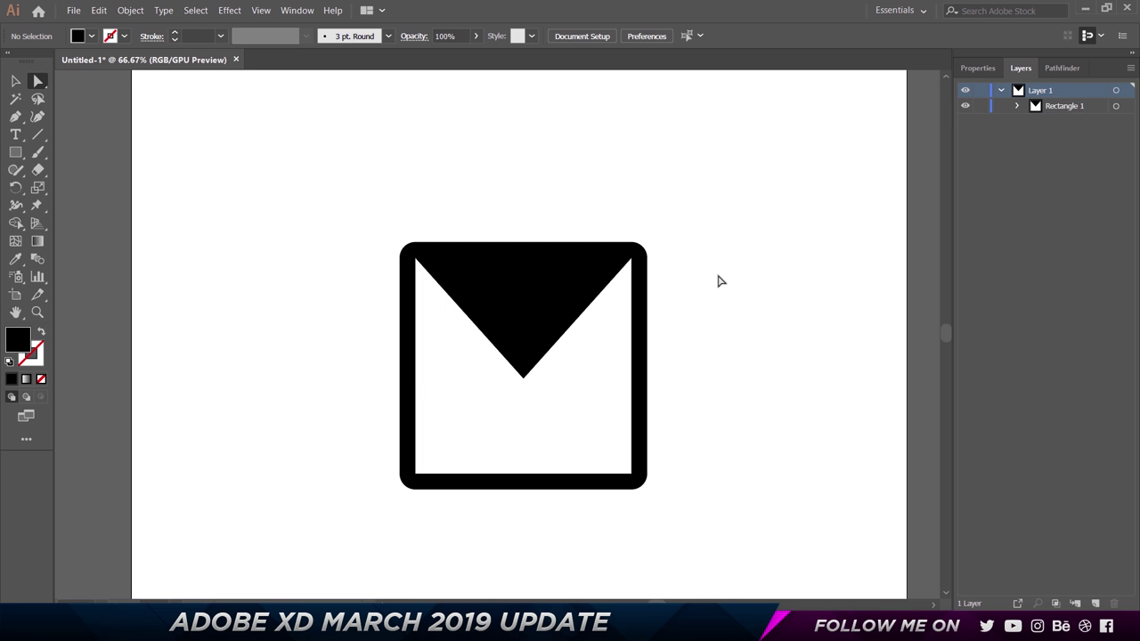
Step: Select the whole envelope group, ready for copying
click(590, 285)
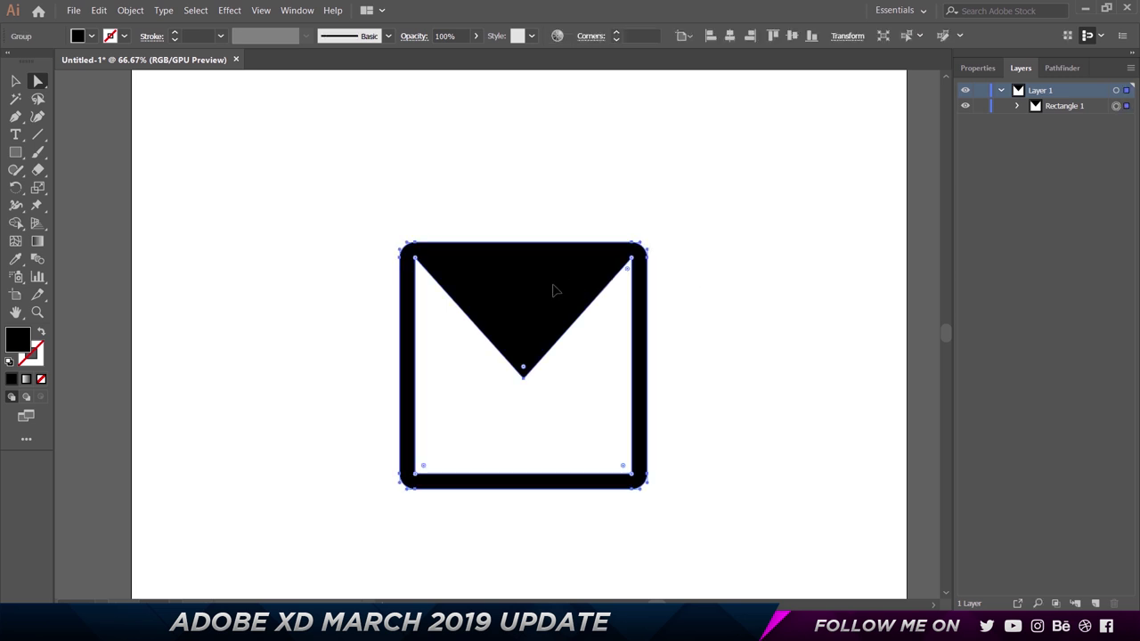
key(v)
click(621, 211)
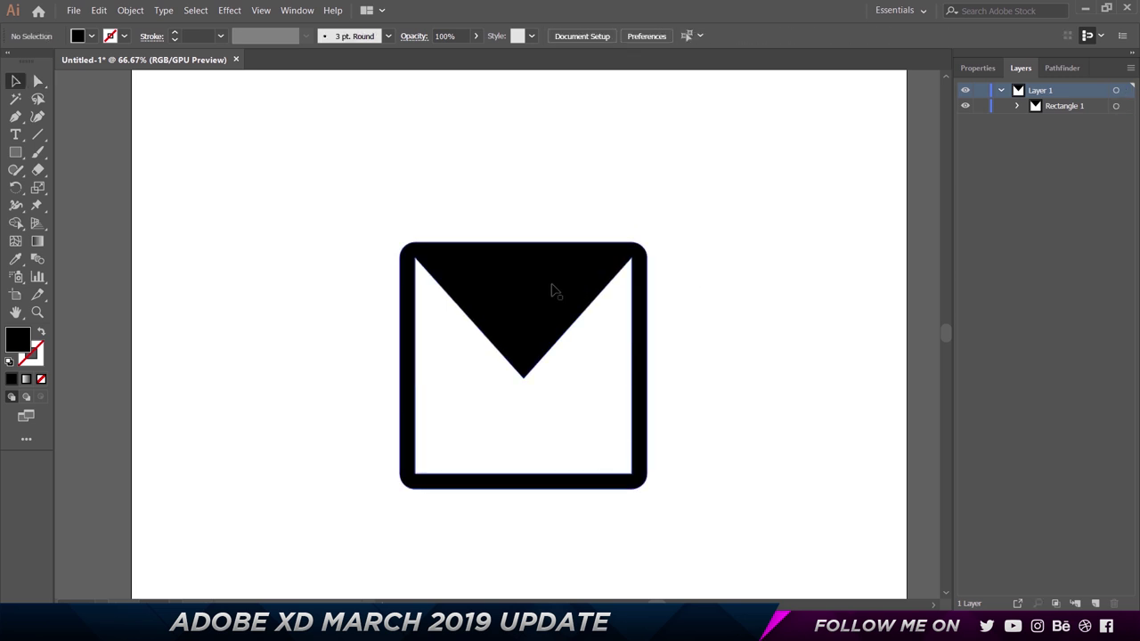
click(552, 288)
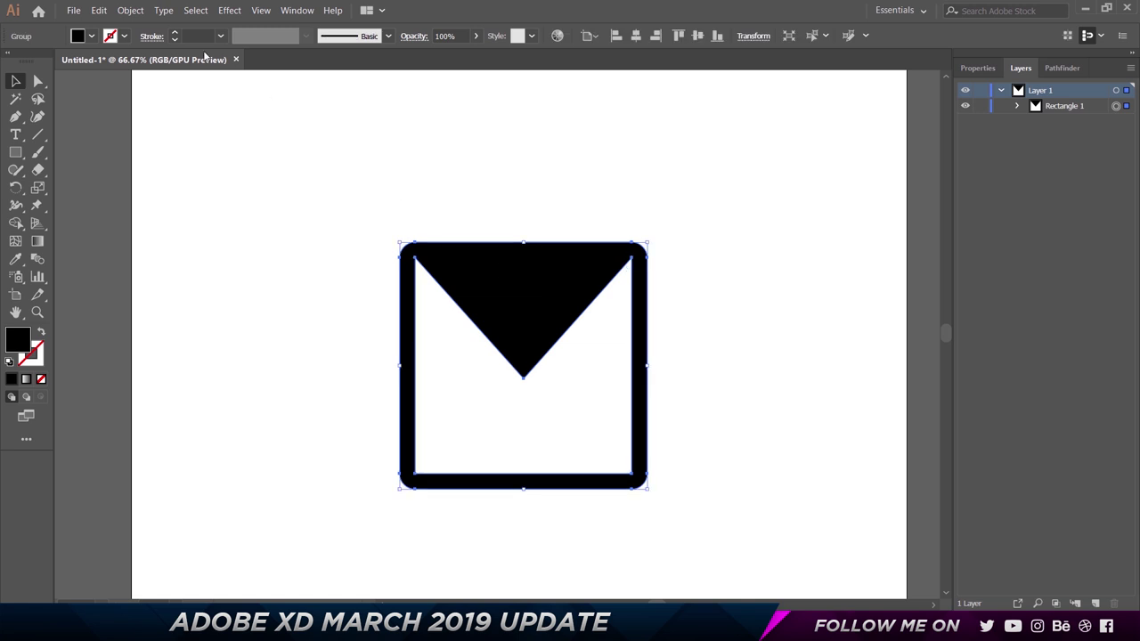
click(99, 10)
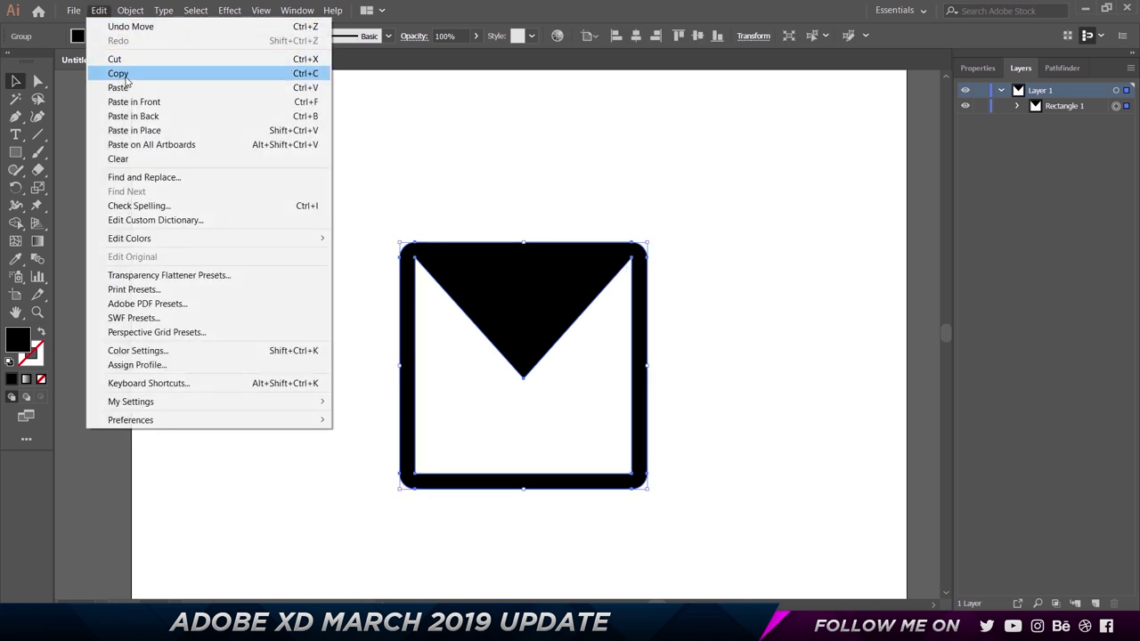
Step: Copy the envelope in Illustrator and paste it into the XD design
click(120, 73)
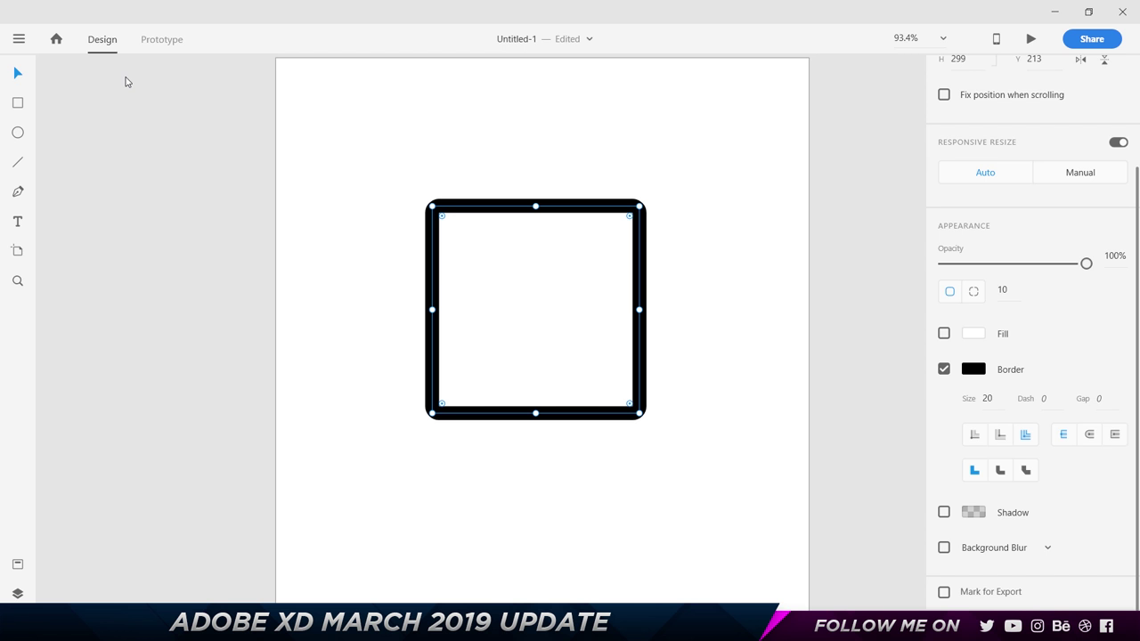
click(835, 265)
click(552, 210)
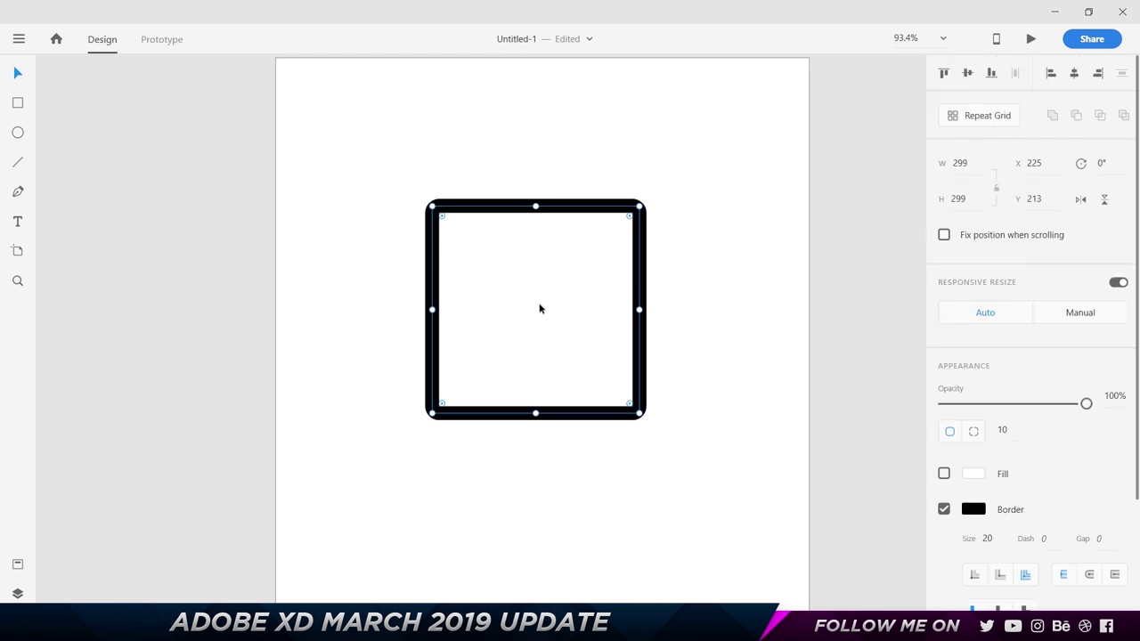
click(540, 308)
key(ctrl+v)
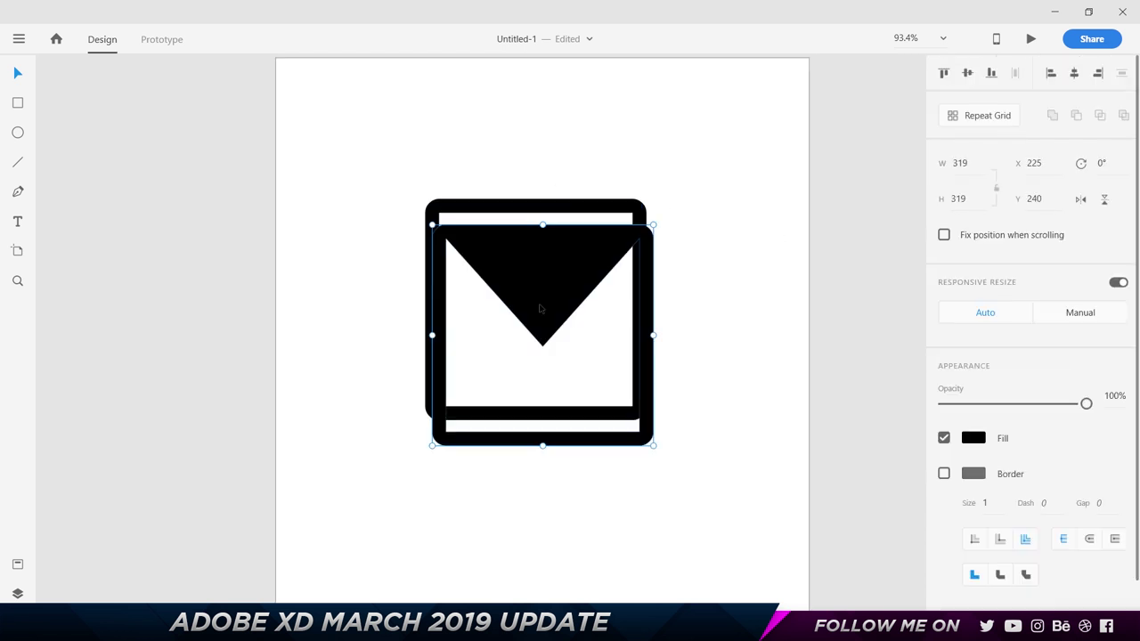
Step: Move the envelope onto the pasteboard left of the artboard and inspect its editable anchors
drag(557, 289, 134, 315)
click(203, 203)
click(191, 279)
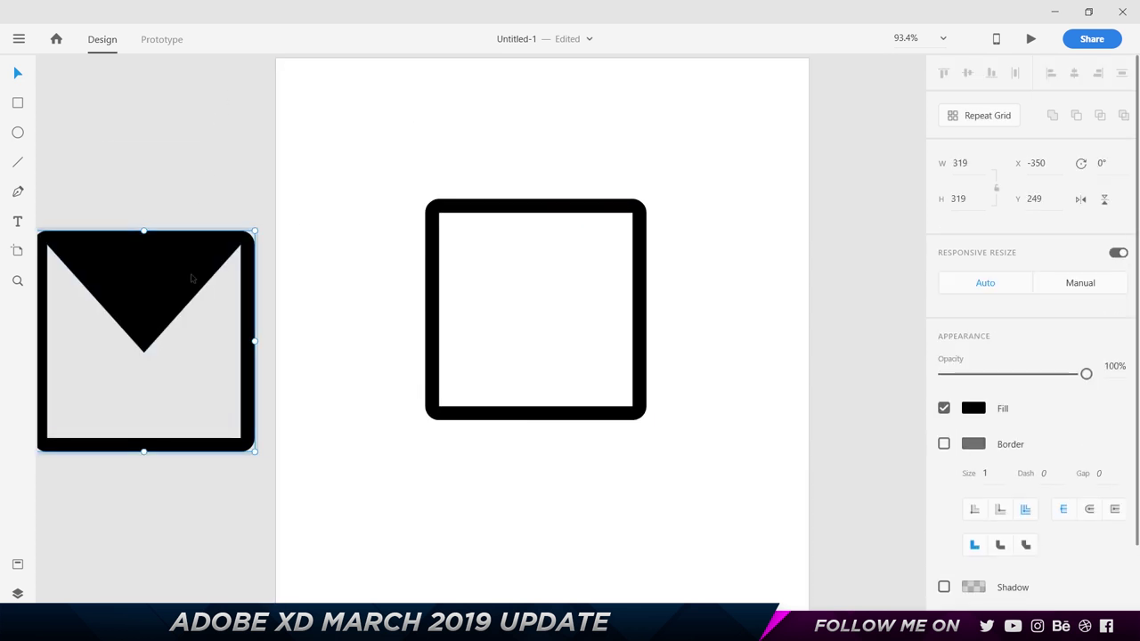
double_click(191, 279)
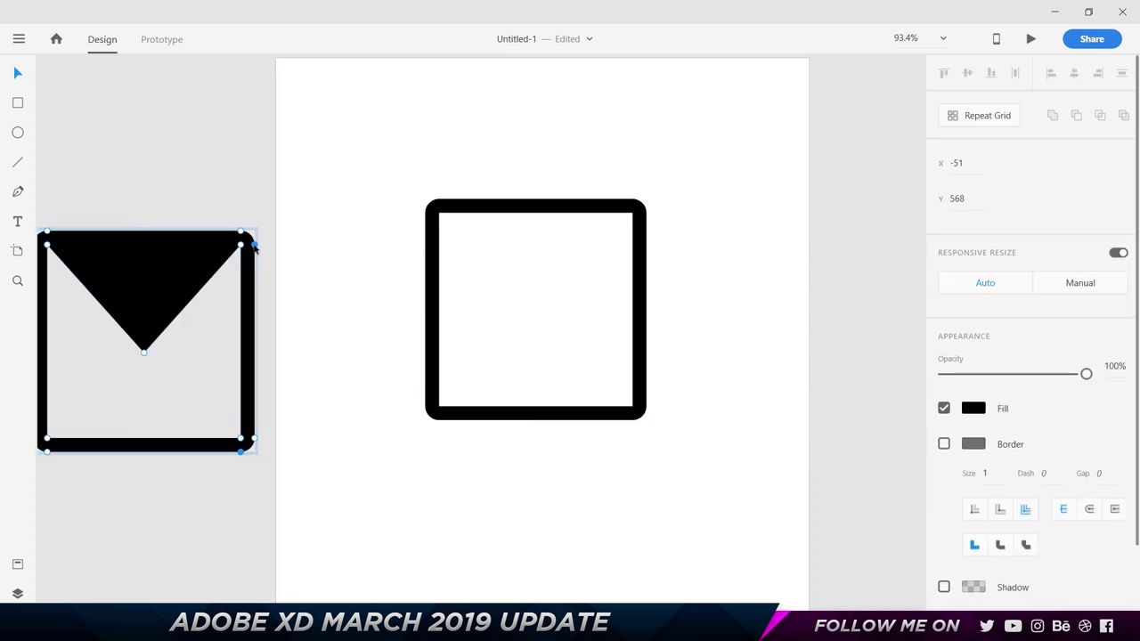
click(247, 203)
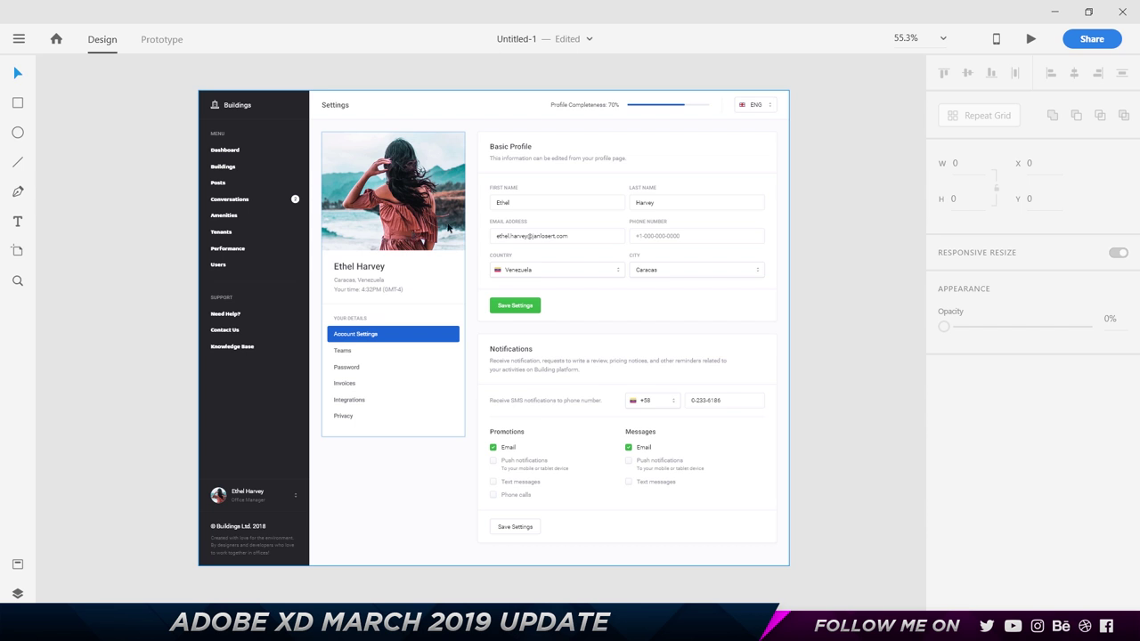
Step: Select the Basic Profile group and mark it for export in the Layers panel
click(545, 331)
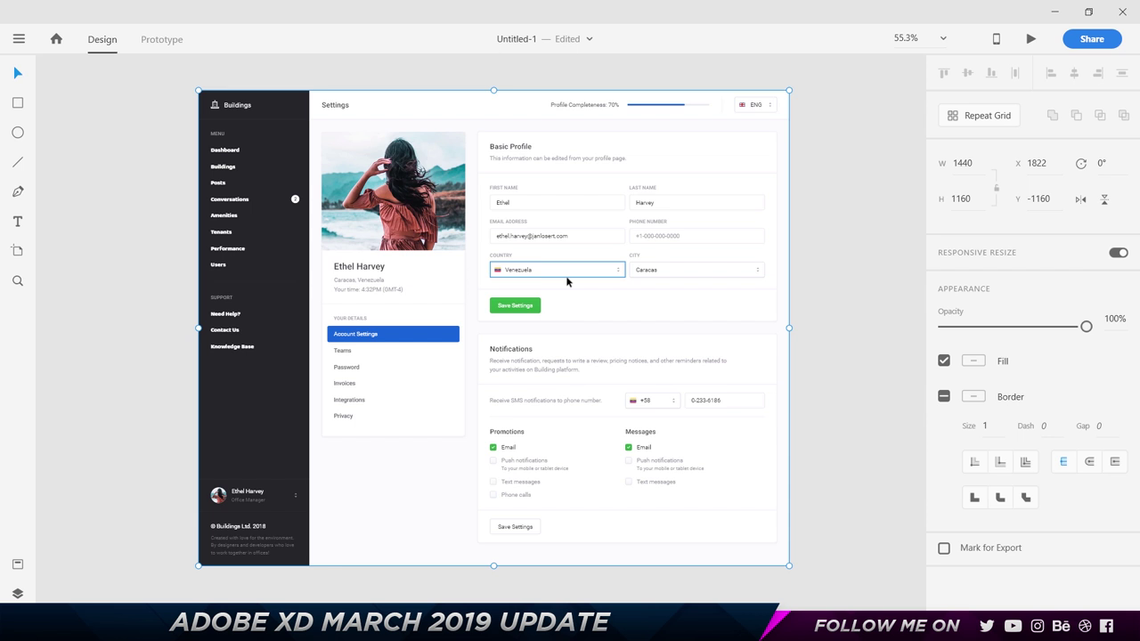
click(511, 208)
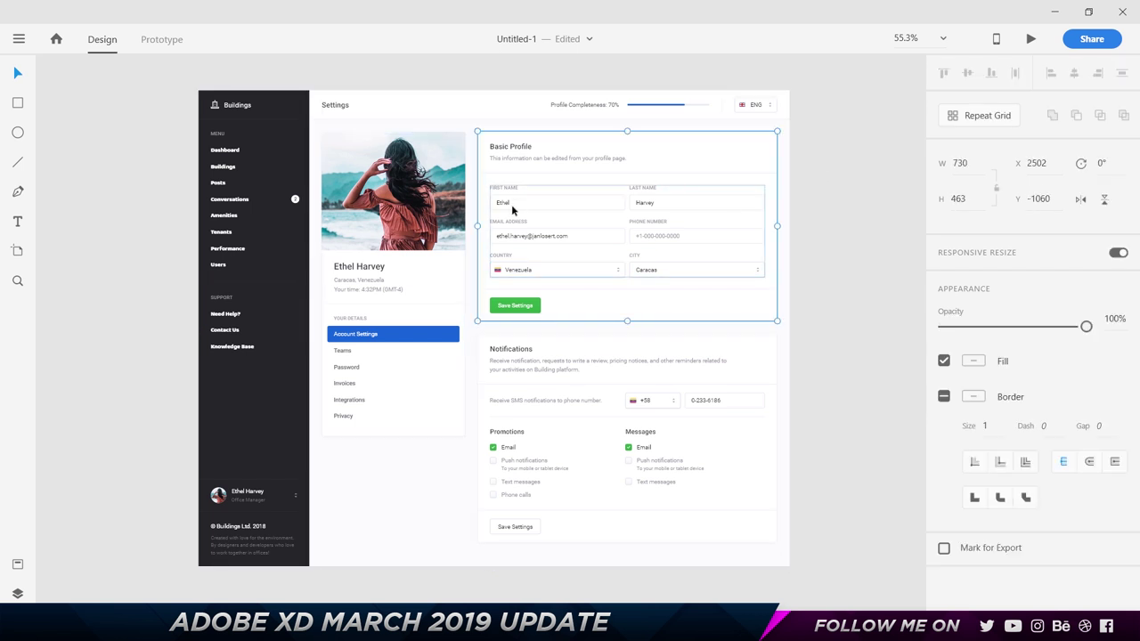
click(18, 593)
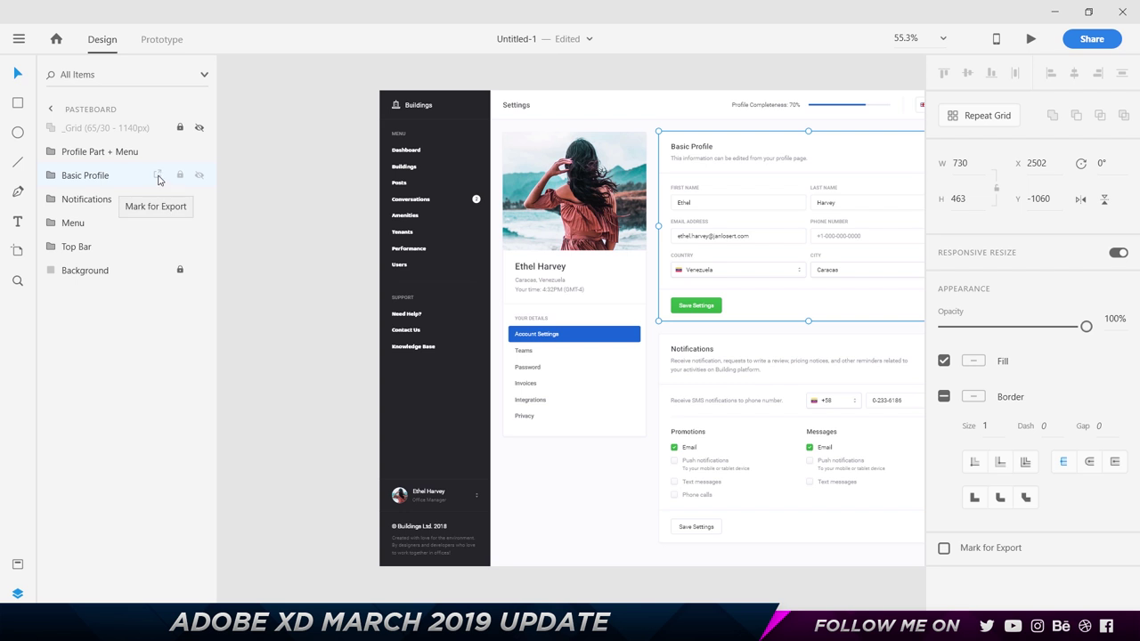
click(158, 178)
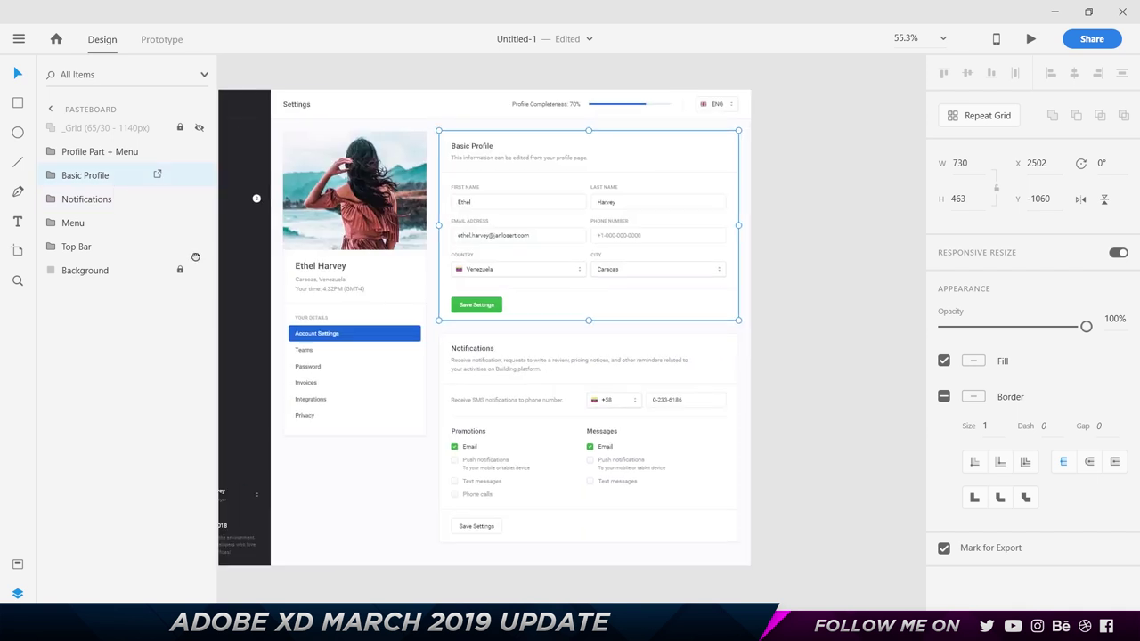
Step: Unmark Basic Profile for export, then re-mark it through its context menu
right_click(454, 204)
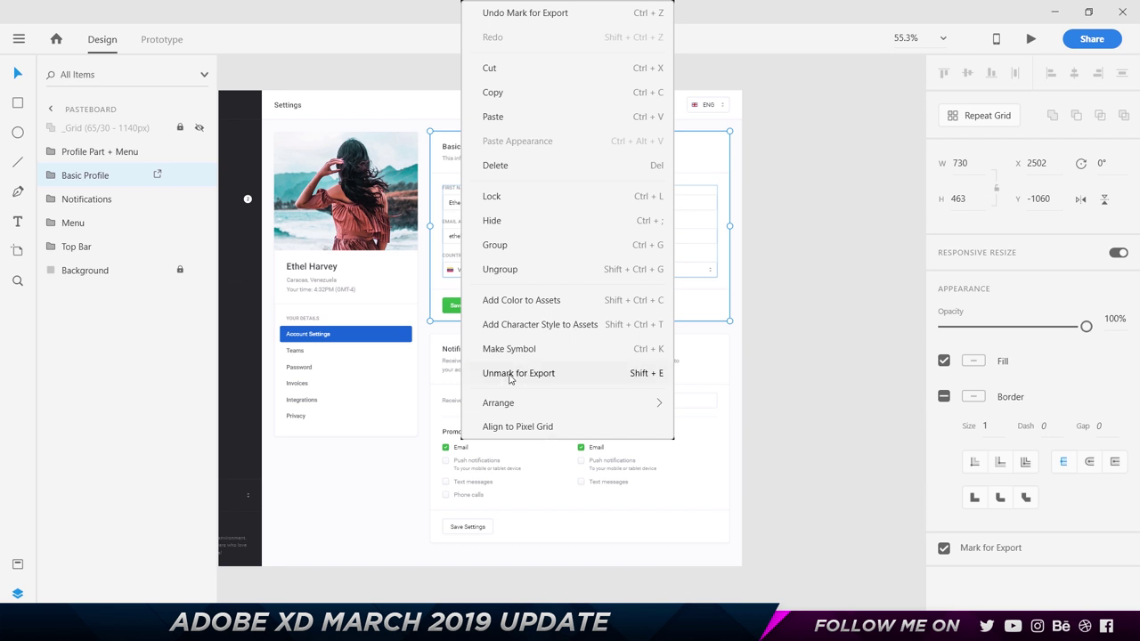
click(161, 177)
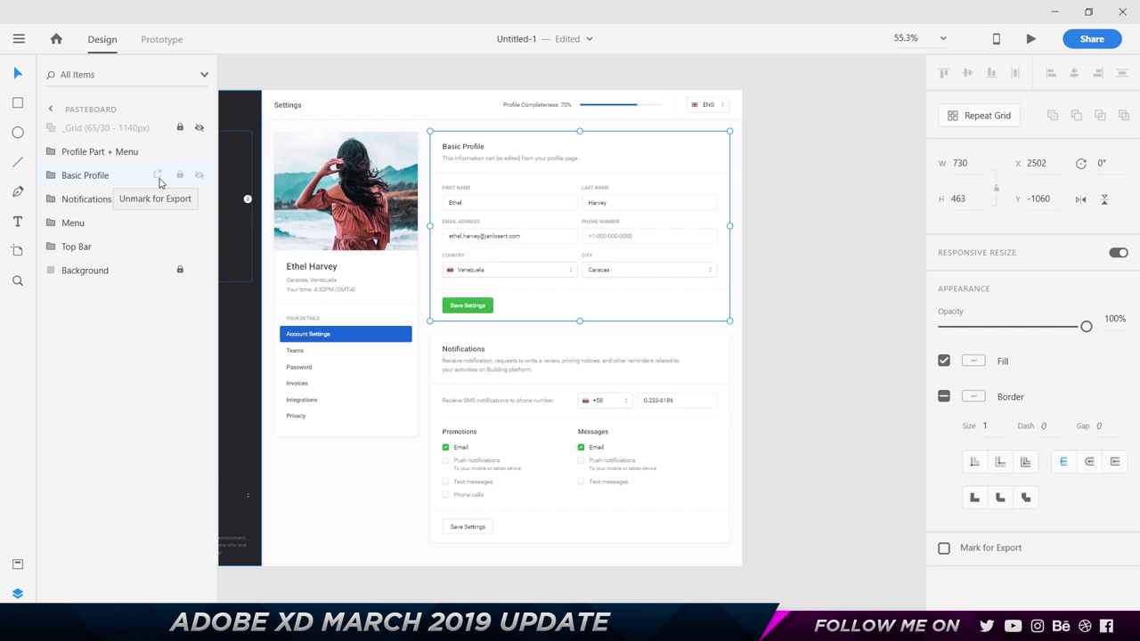
click(161, 180)
right_click(531, 245)
click(587, 370)
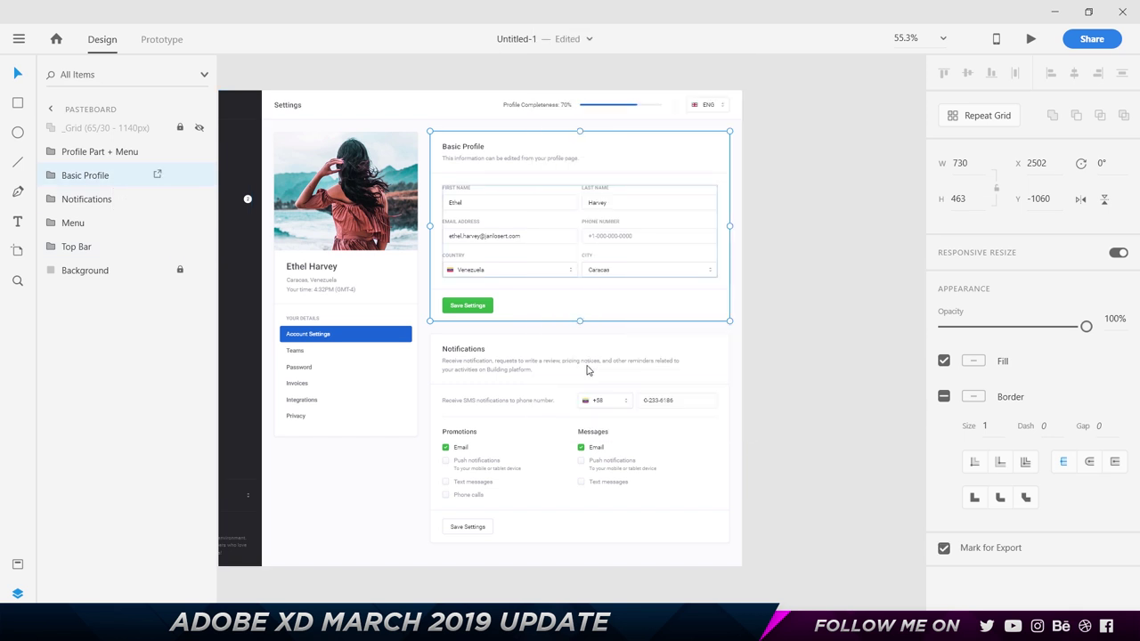
Step: Toggle Mark for Export off and on in the Property Inspector, then Tab to Notifications
click(944, 550)
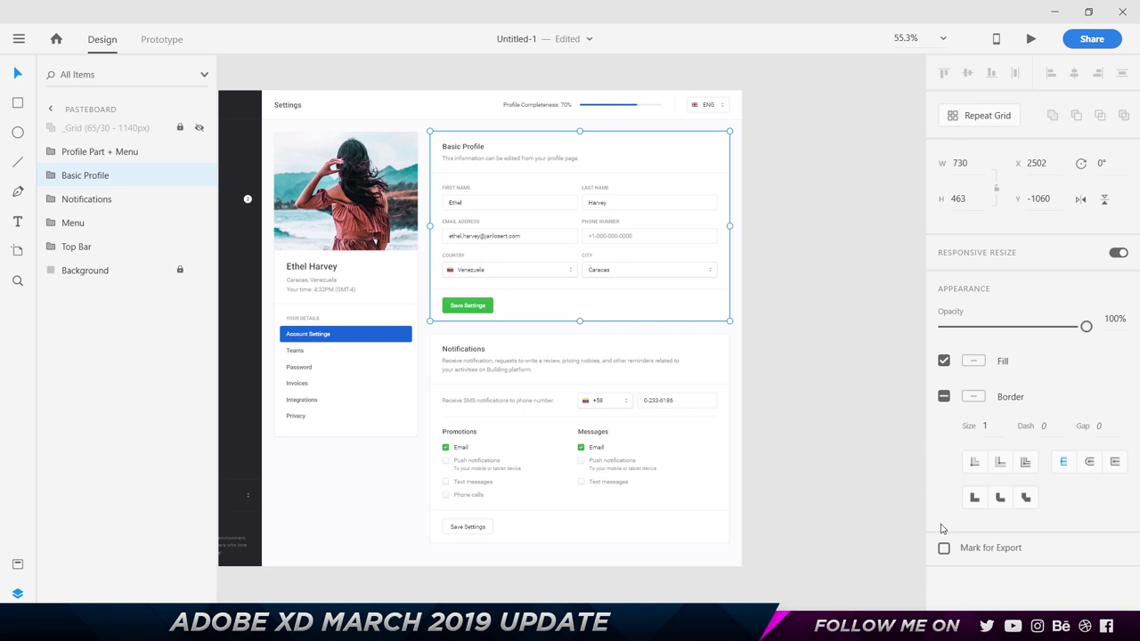
click(944, 549)
key(Tab)
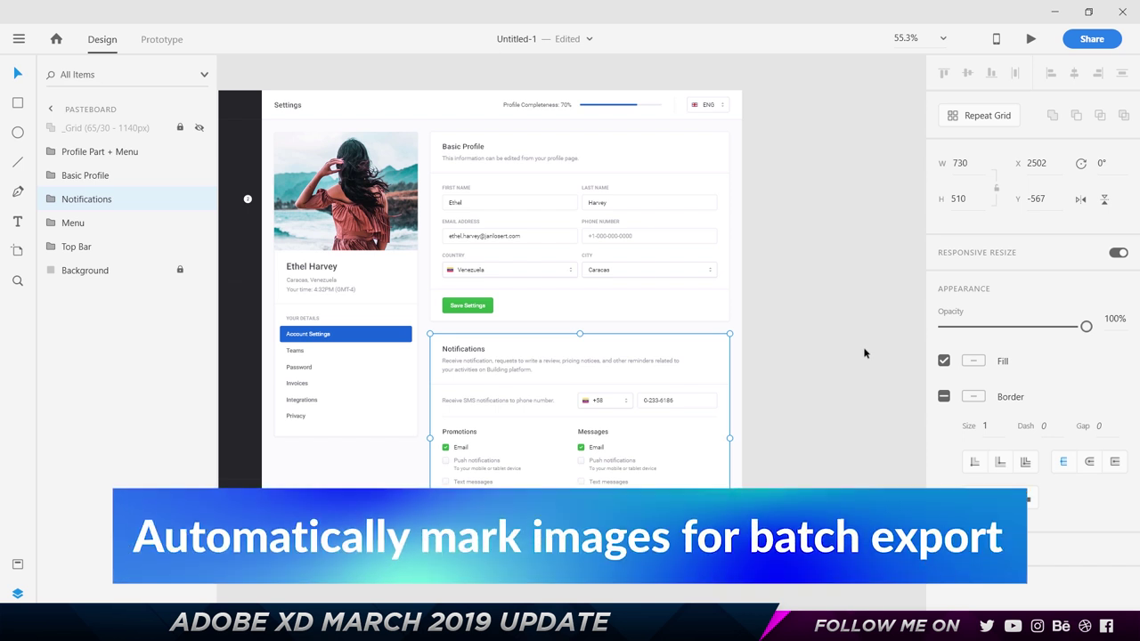
Step: Import Detail.psd from the main menu, adding the Buildings detail page to the design
click(866, 353)
click(19, 39)
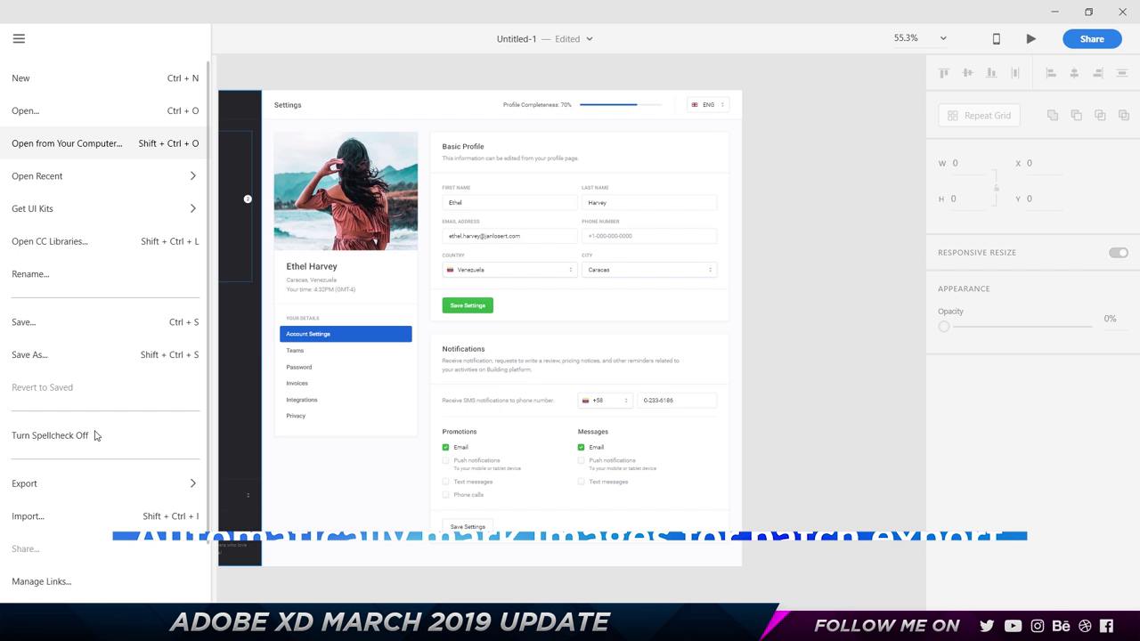
click(77, 526)
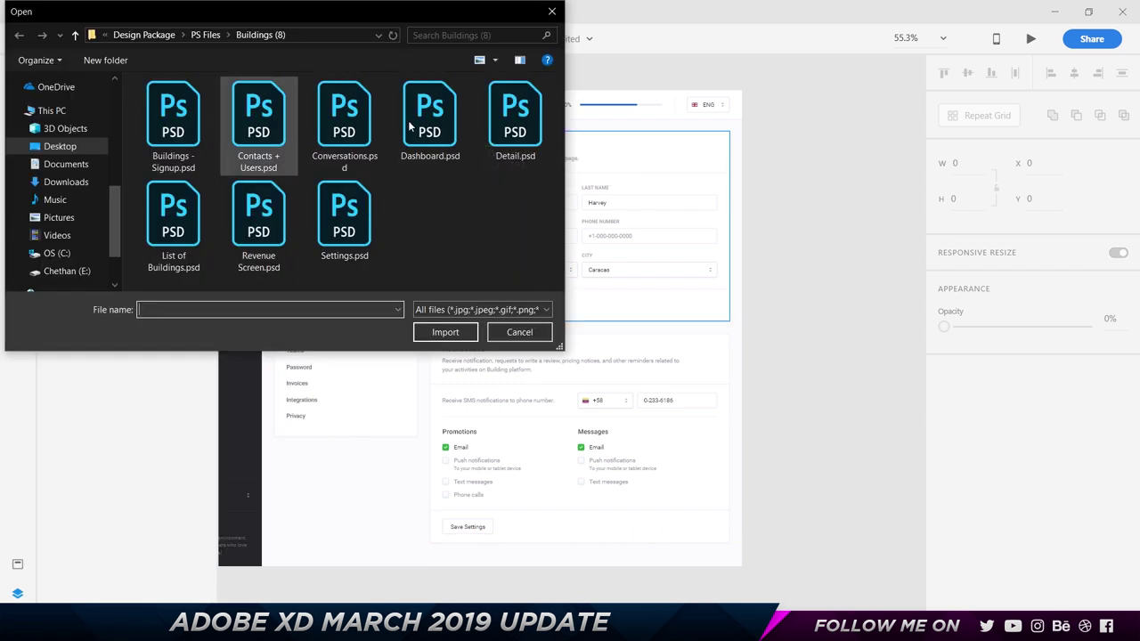
click(485, 134)
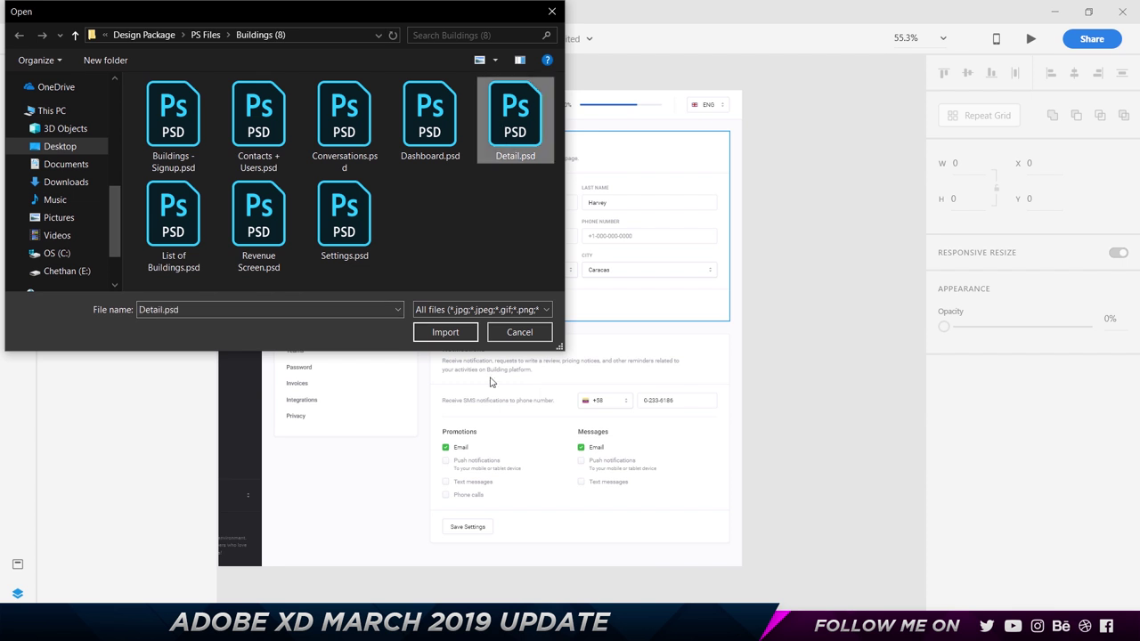
click(455, 335)
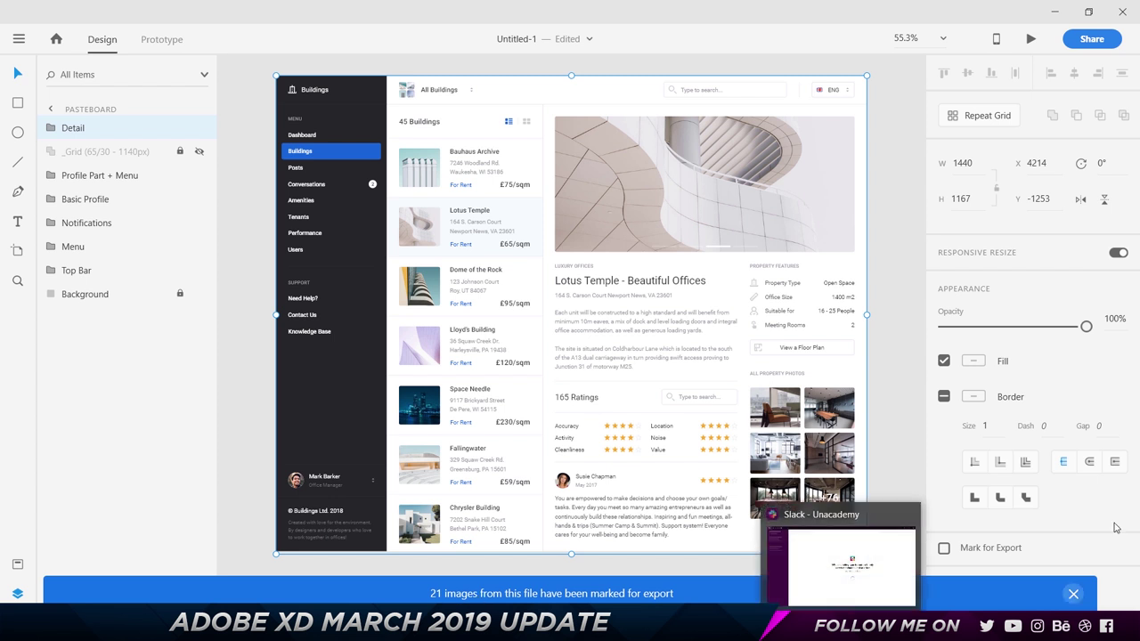
Step: Dismiss the 21-images export notice and inspect the hero mask, Details group and first photo
click(1073, 593)
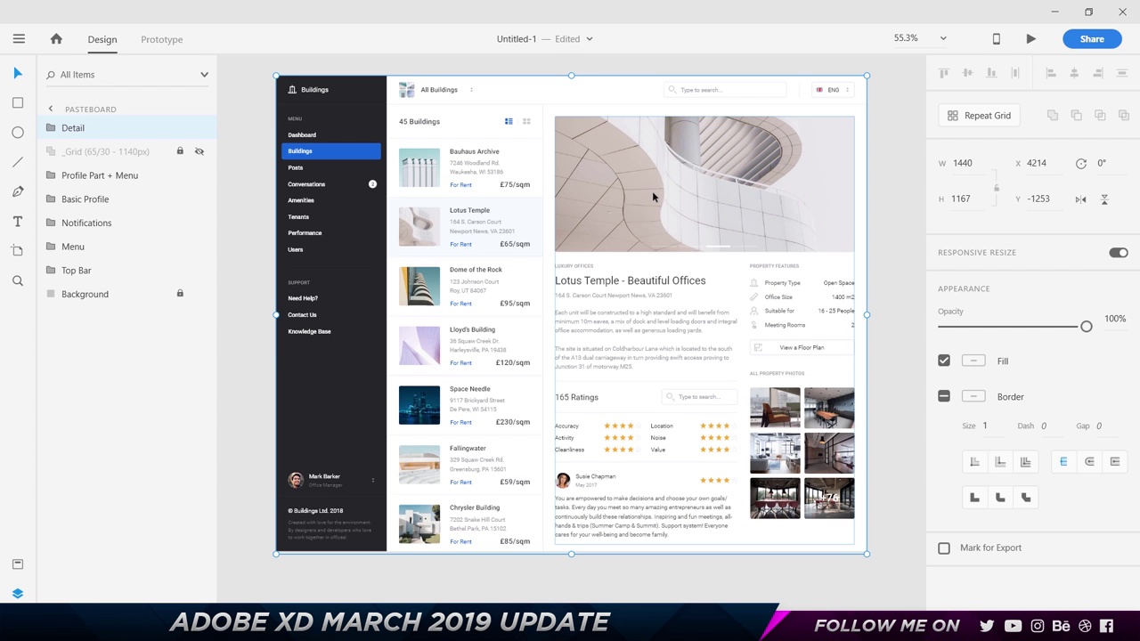
double_click(652, 191)
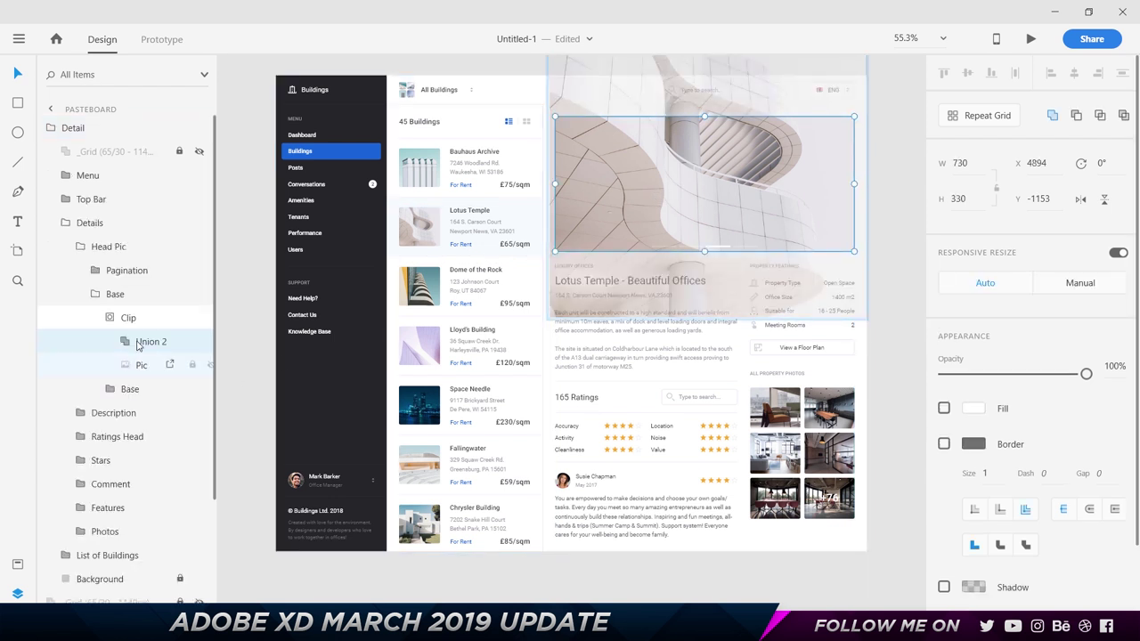
click(141, 370)
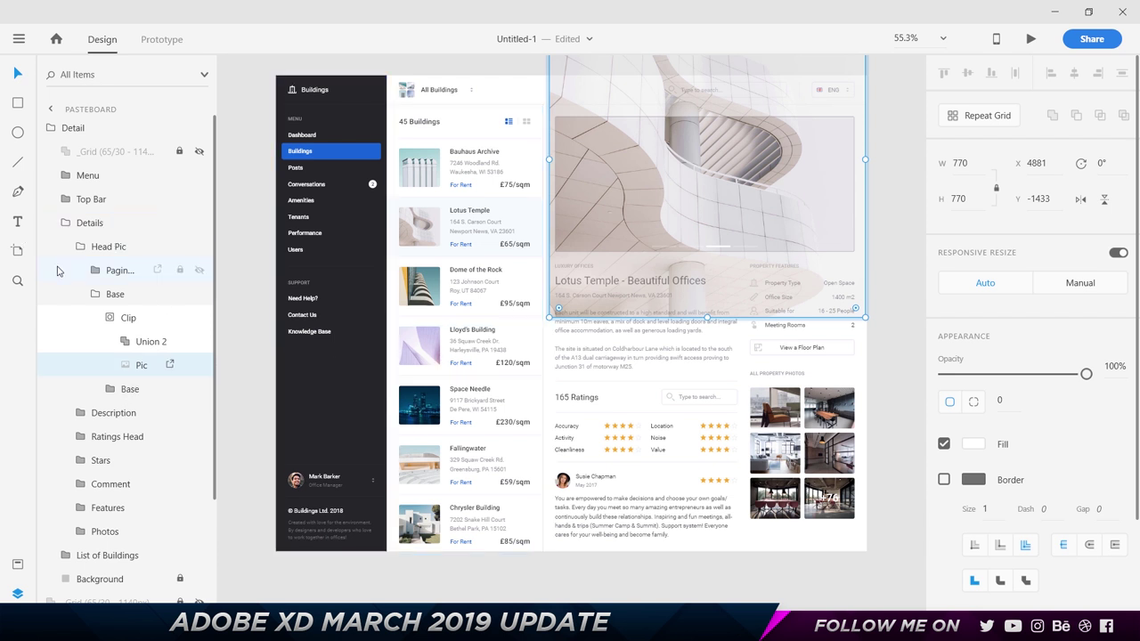
click(90, 223)
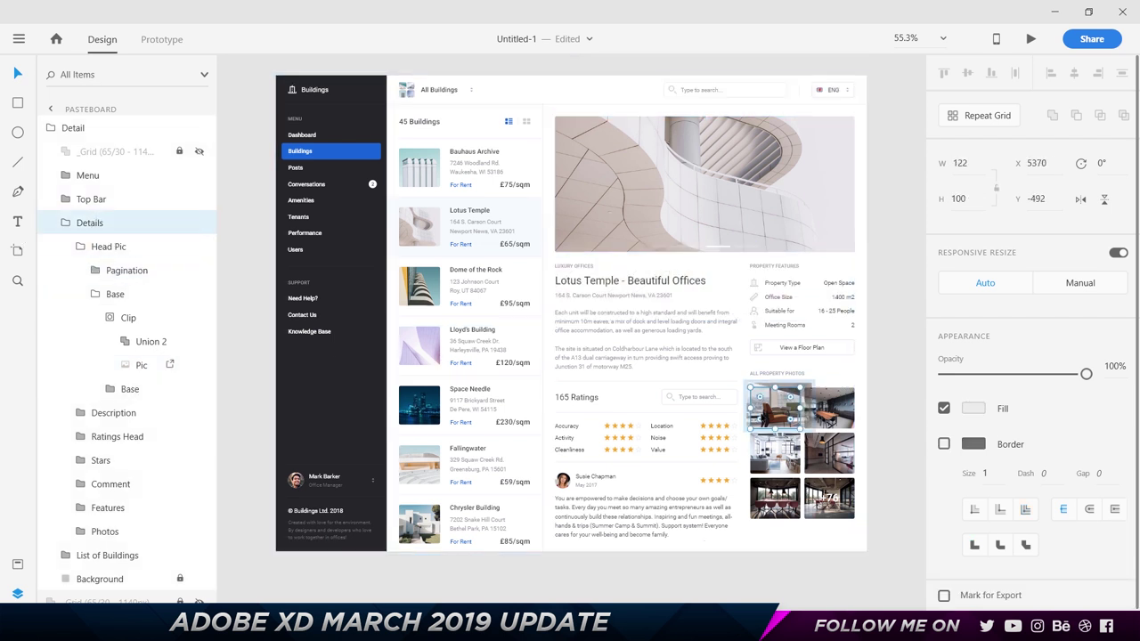
ctrl+click(775, 405)
click(143, 391)
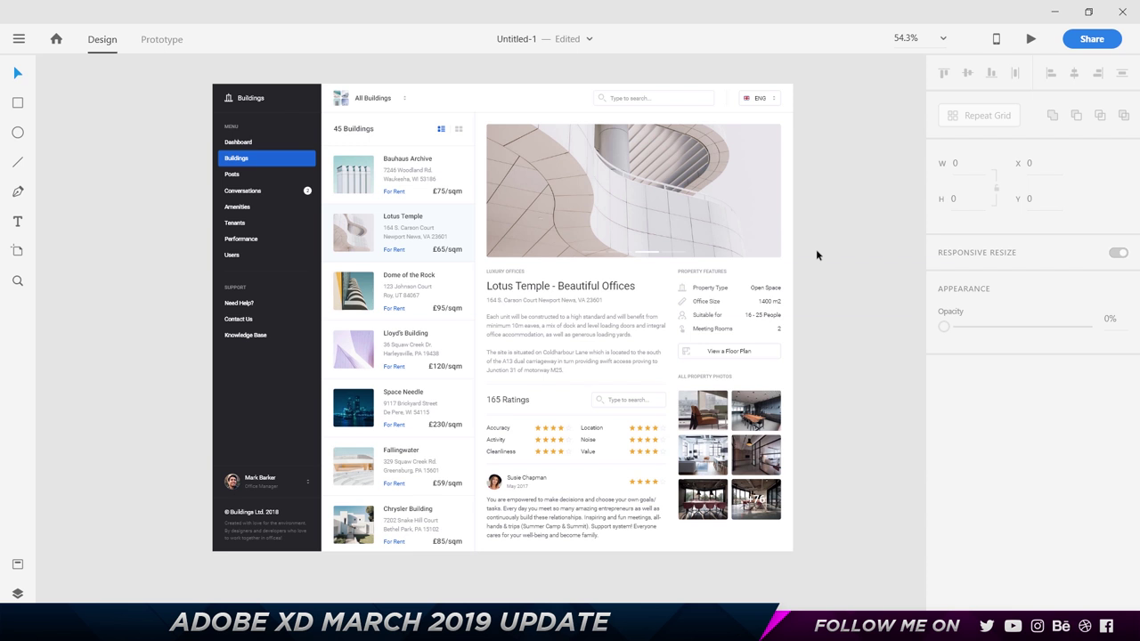
click(440, 192)
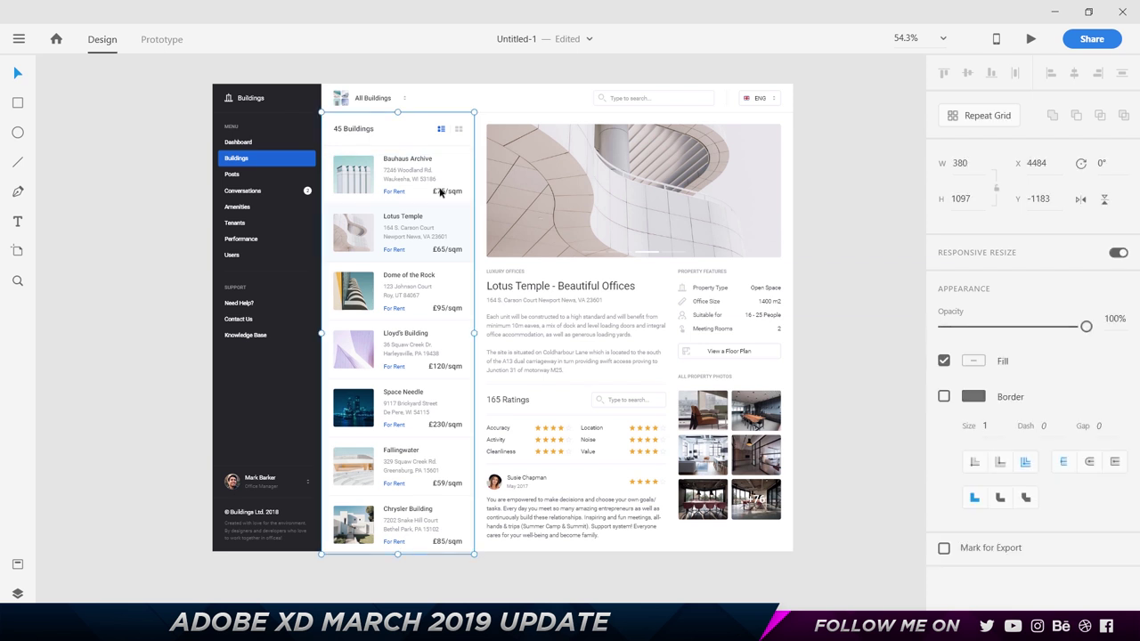
click(588, 347)
click(713, 331)
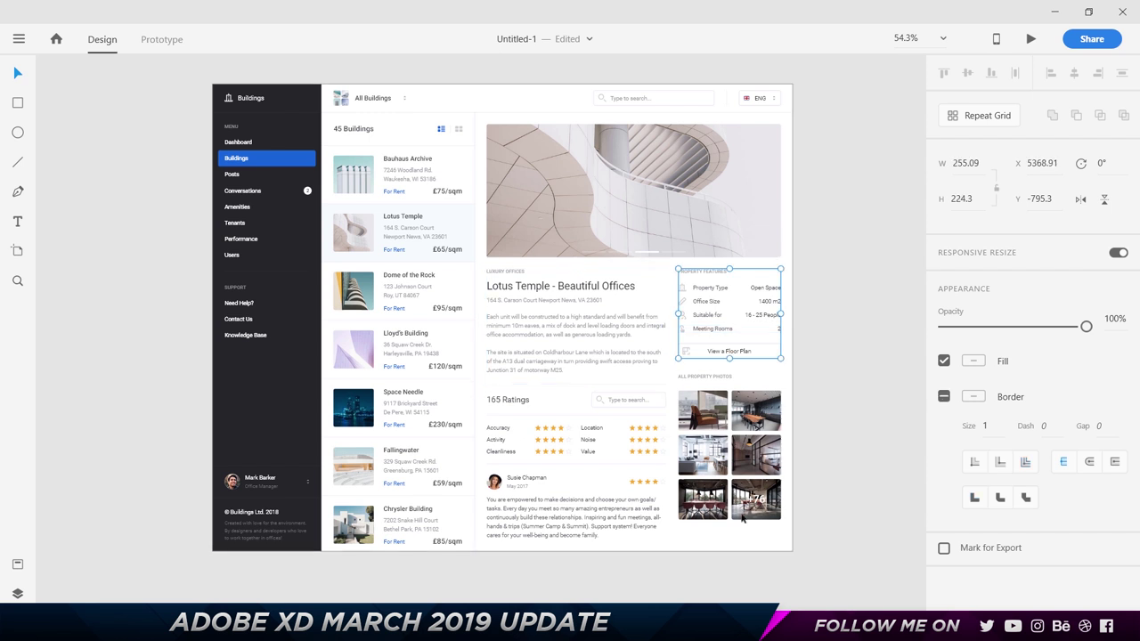
click(720, 447)
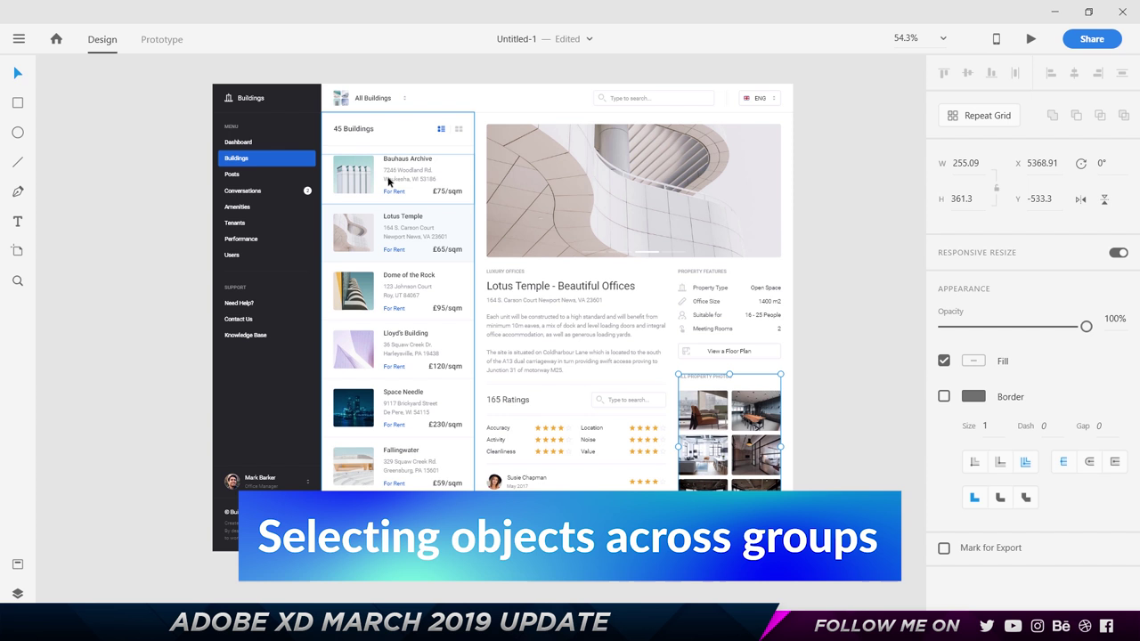
click(459, 167)
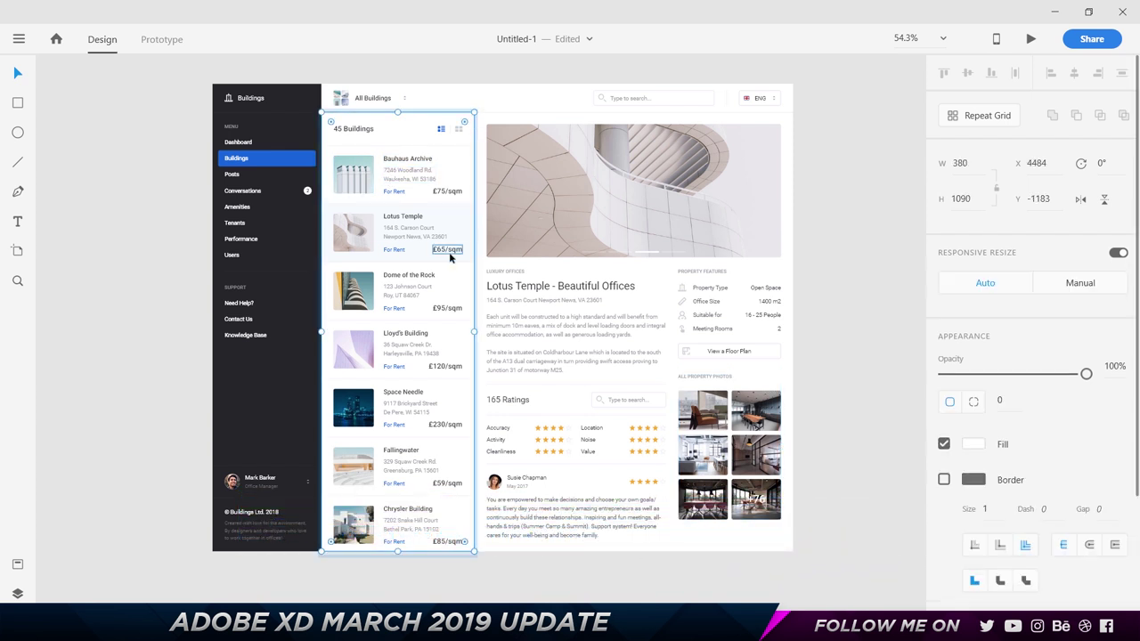
double_click(354, 175)
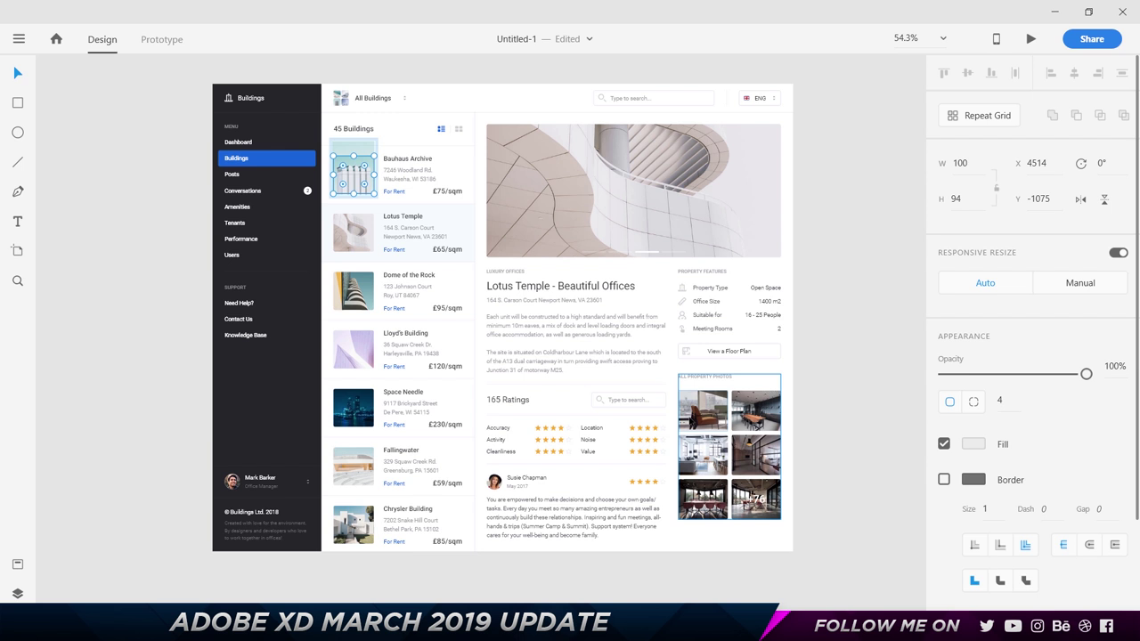
shift+click(692, 418)
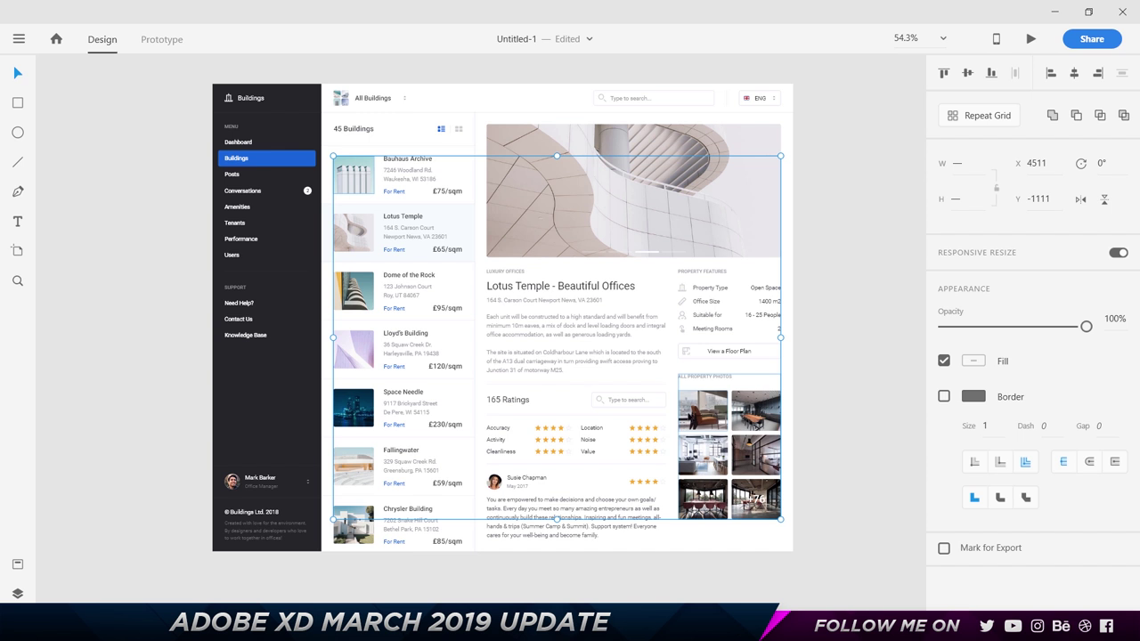
click(813, 308)
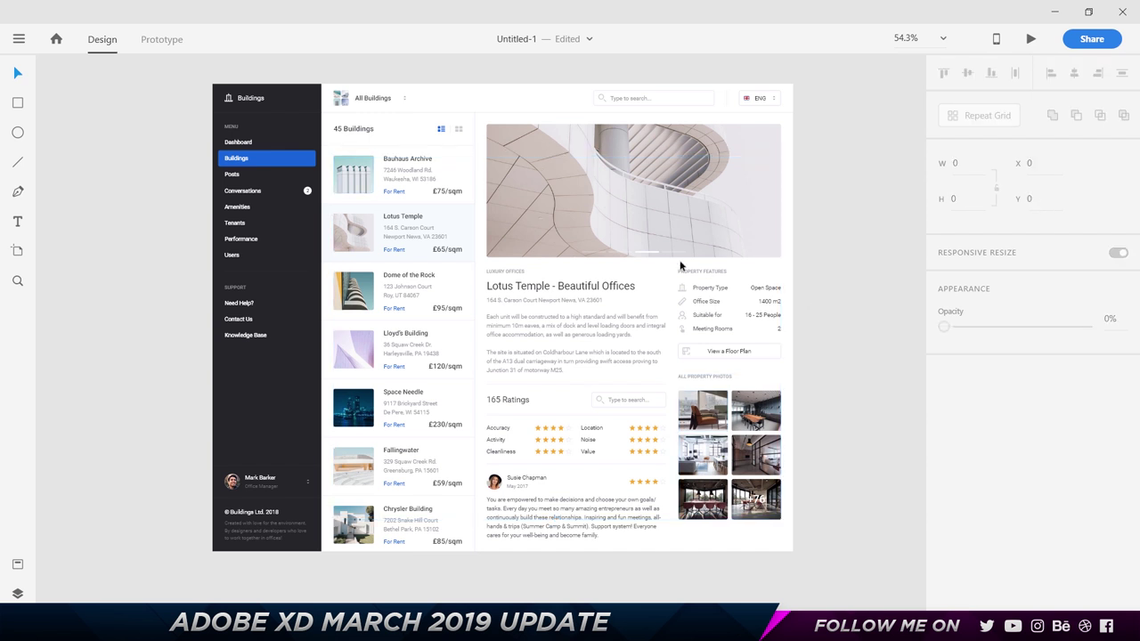
click(349, 180)
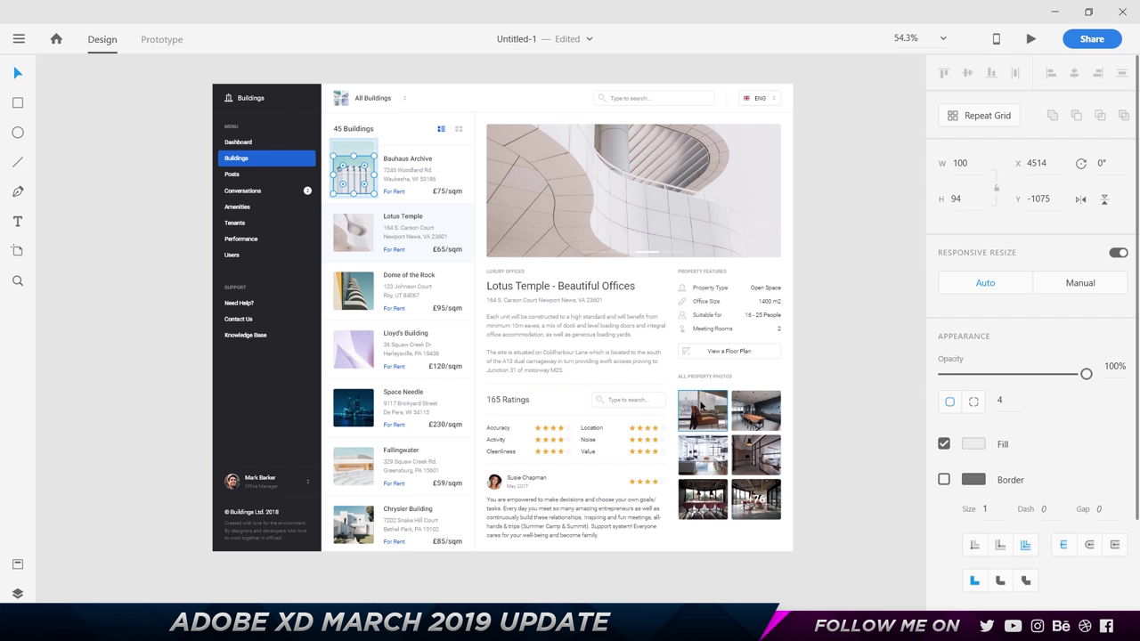
shift+click(703, 410)
mouse_move(703, 410)
mouse_down()
mouse_move(723, 364)
mouse_move(662, 371)
mouse_move(709, 404)
mouse_move(700, 396)
mouse_up()
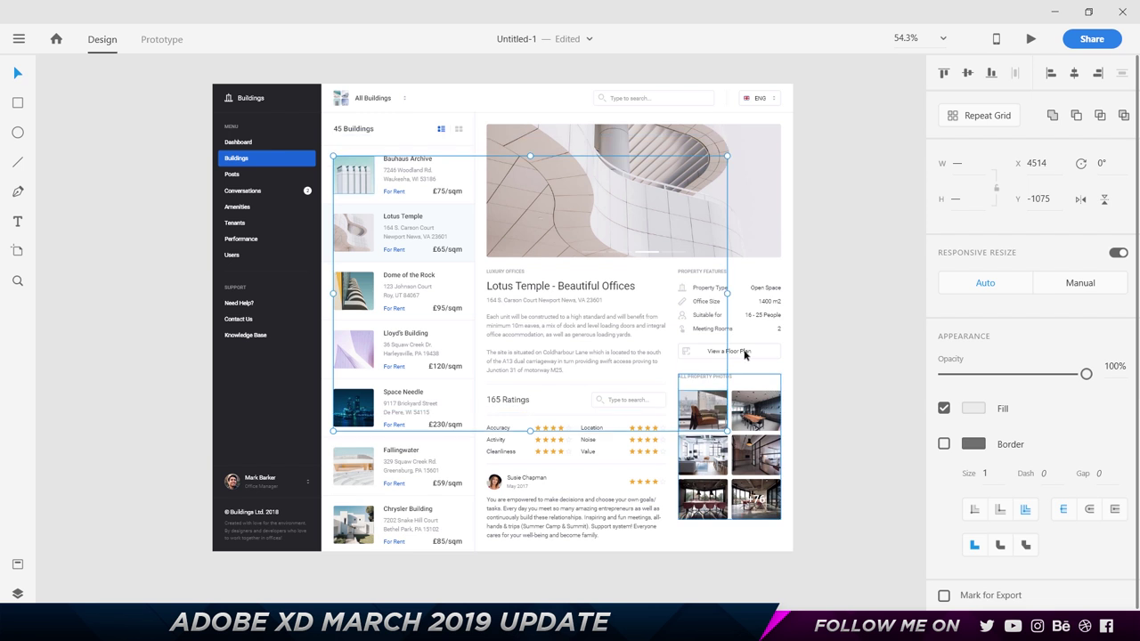
click(804, 309)
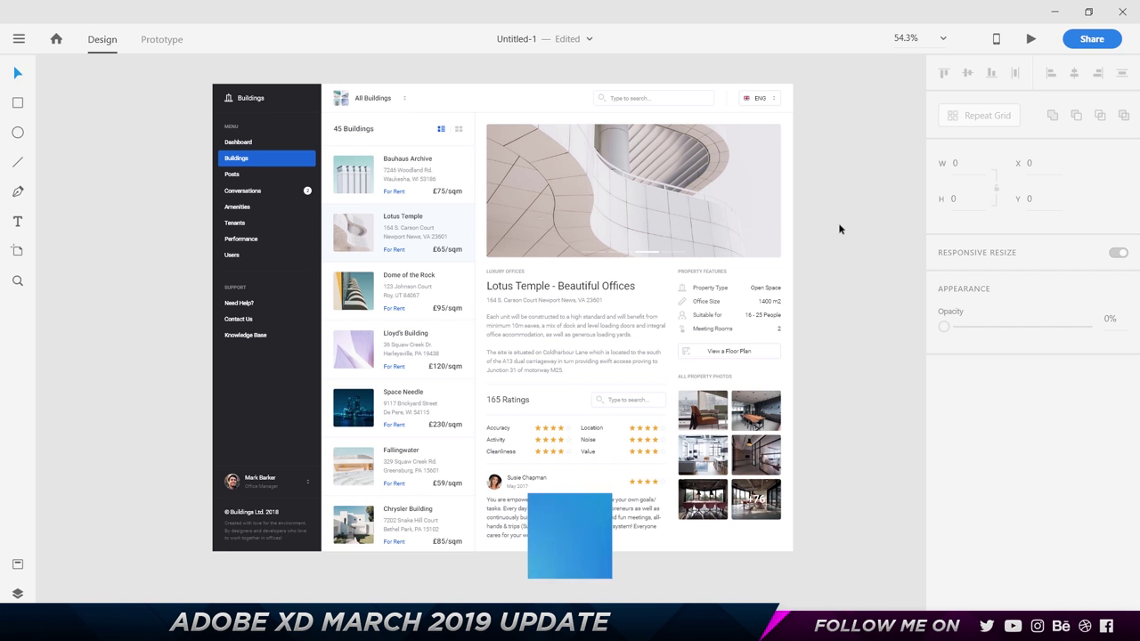
Step: Save the Lotus Temple title's text style as a character style in Assets
click(600, 286)
scroll(600, 286, up, 5)
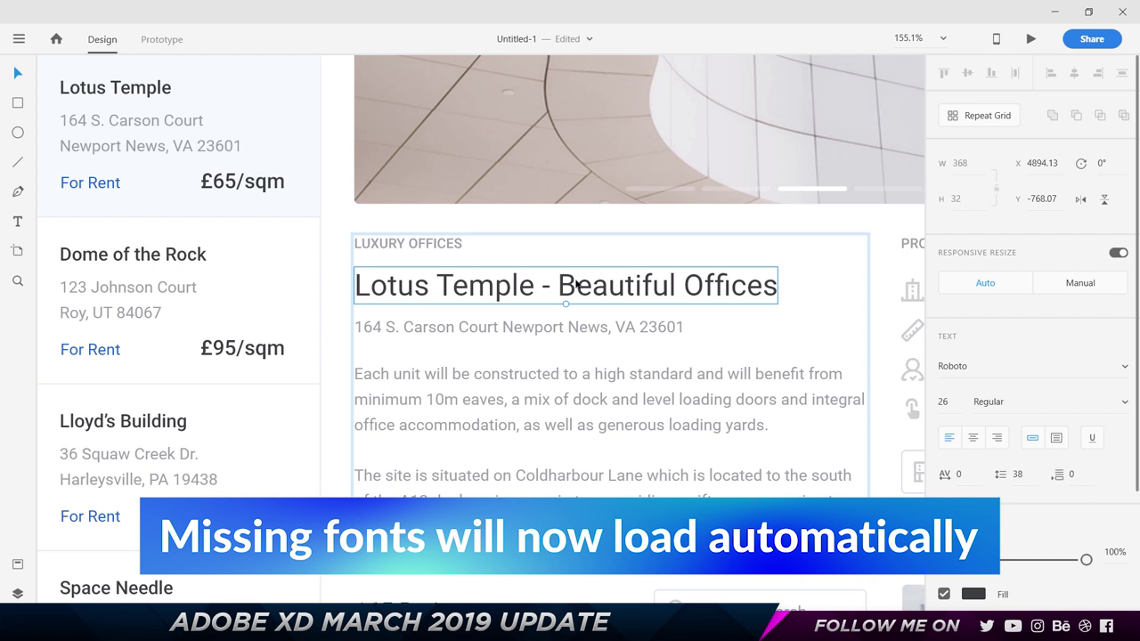
click(16, 567)
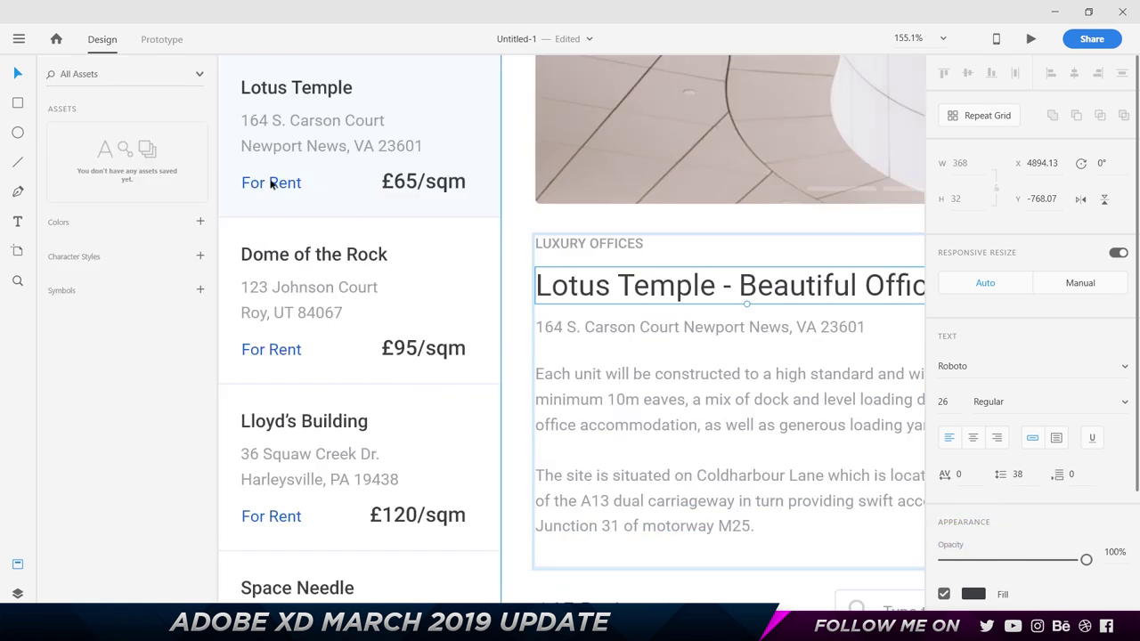
click(199, 256)
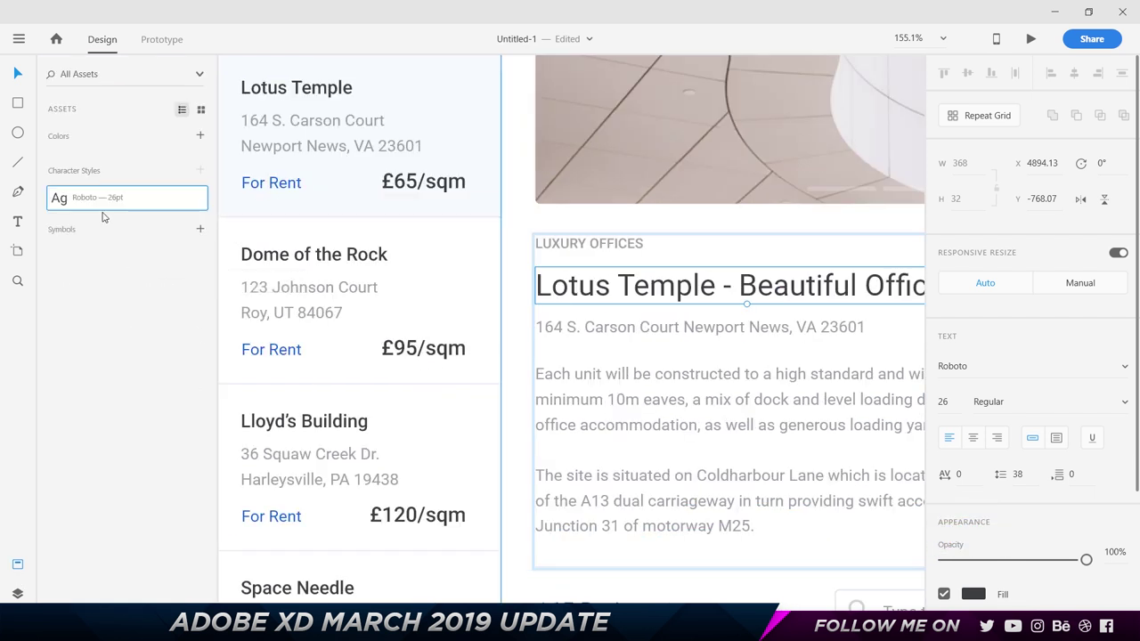
Step: Change the saved Roboto character style's font to Baloo
mouse_move(73, 200)
right_click(99, 203)
click(150, 234)
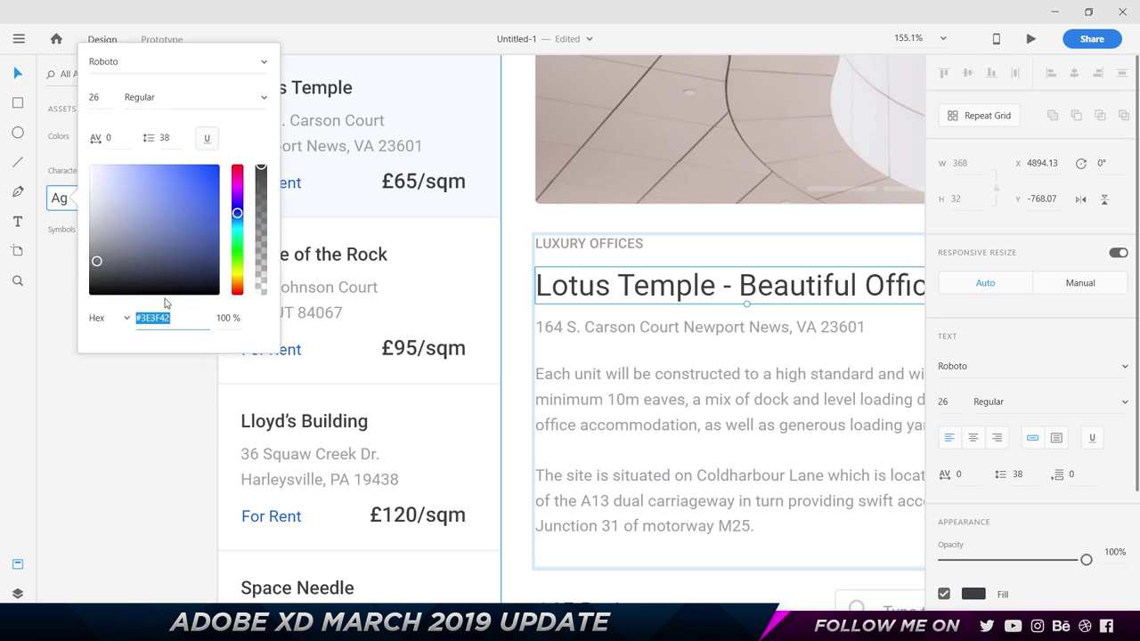
click(147, 64)
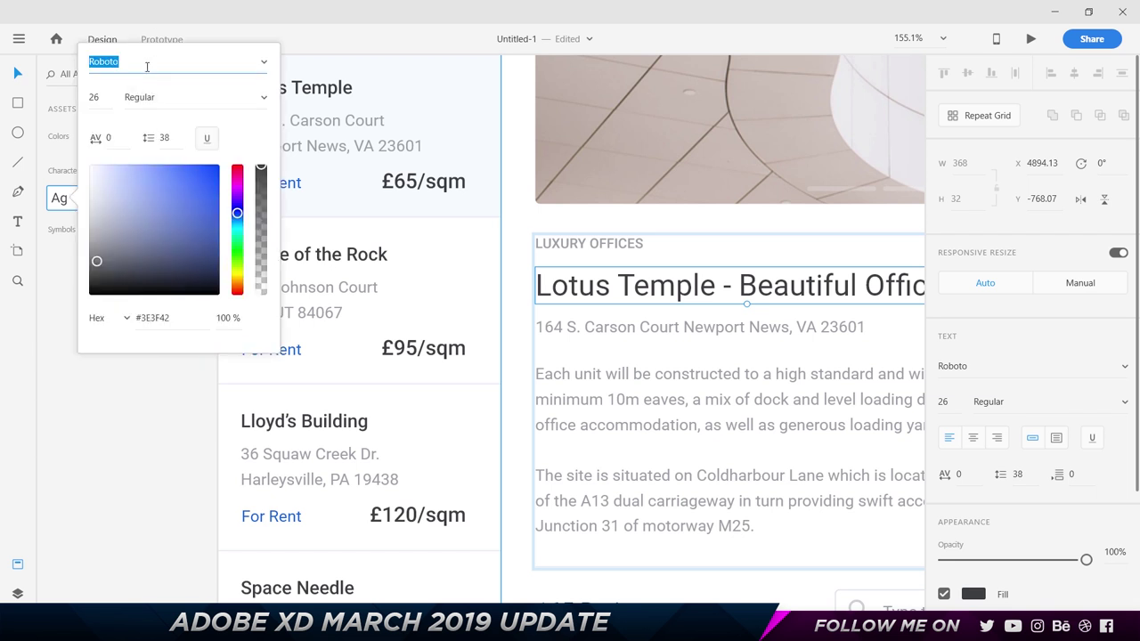
text(Baloo)
key(Return)
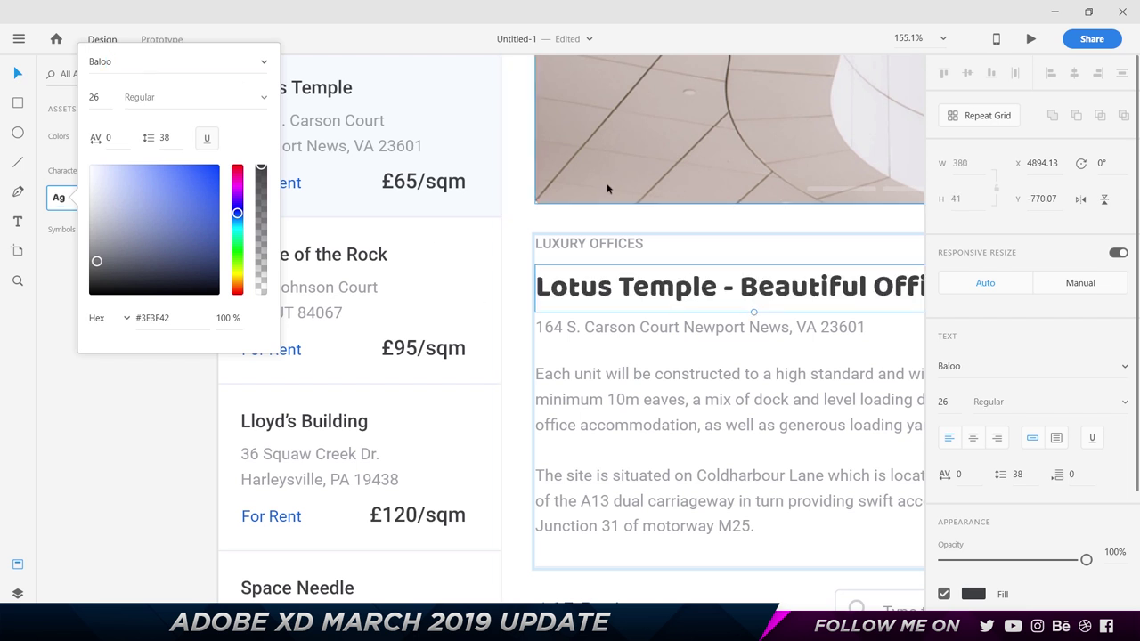
click(606, 183)
scroll(513, 312, right, 5)
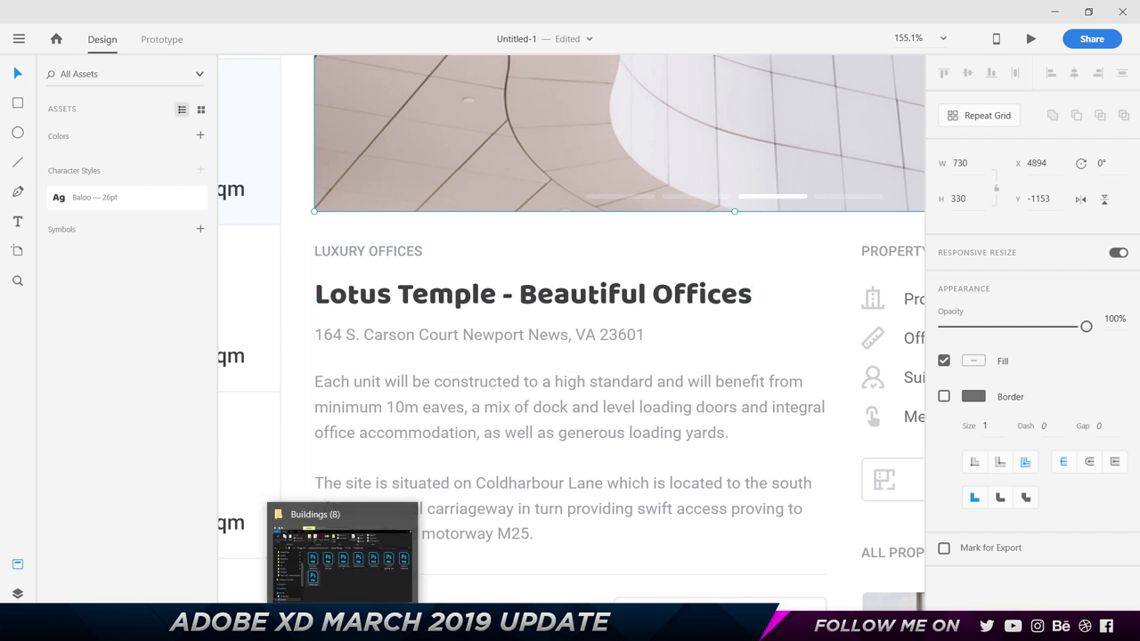
Step: Delete the Baloo Regular font from the Windows Fonts folder and confirm the removal
click(342, 628)
click(412, 242)
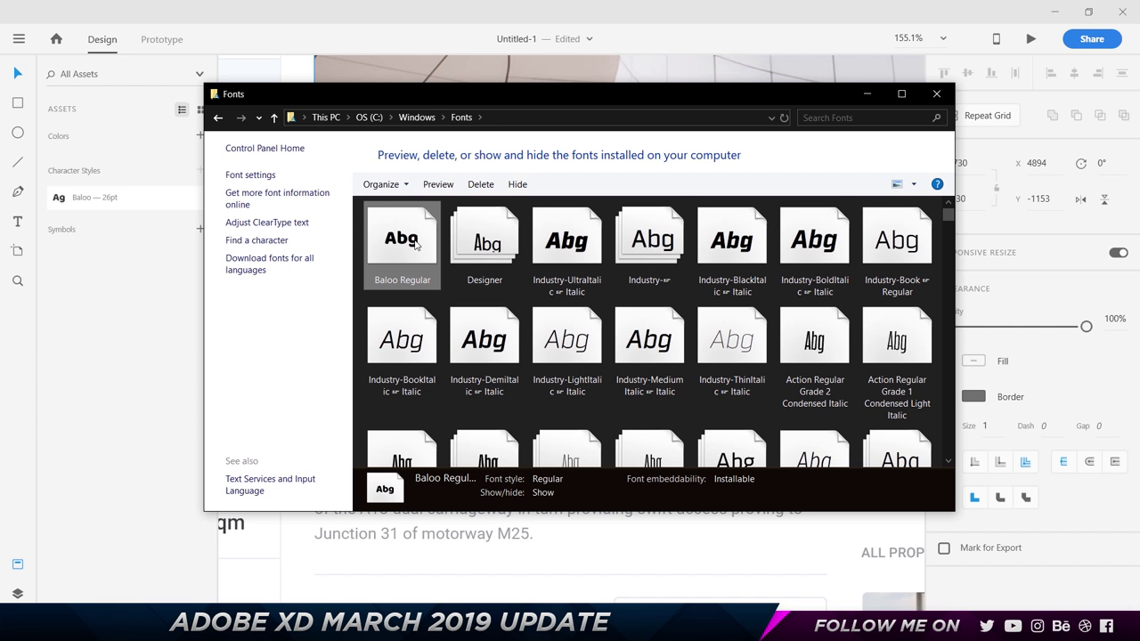
right_click(415, 242)
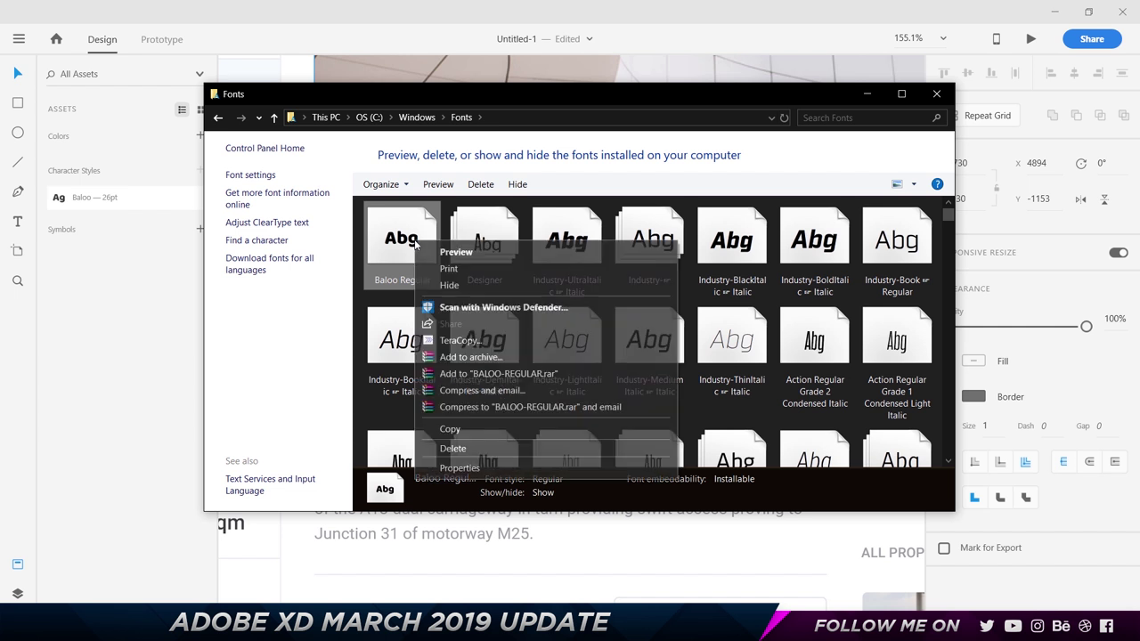
click(455, 450)
click(601, 347)
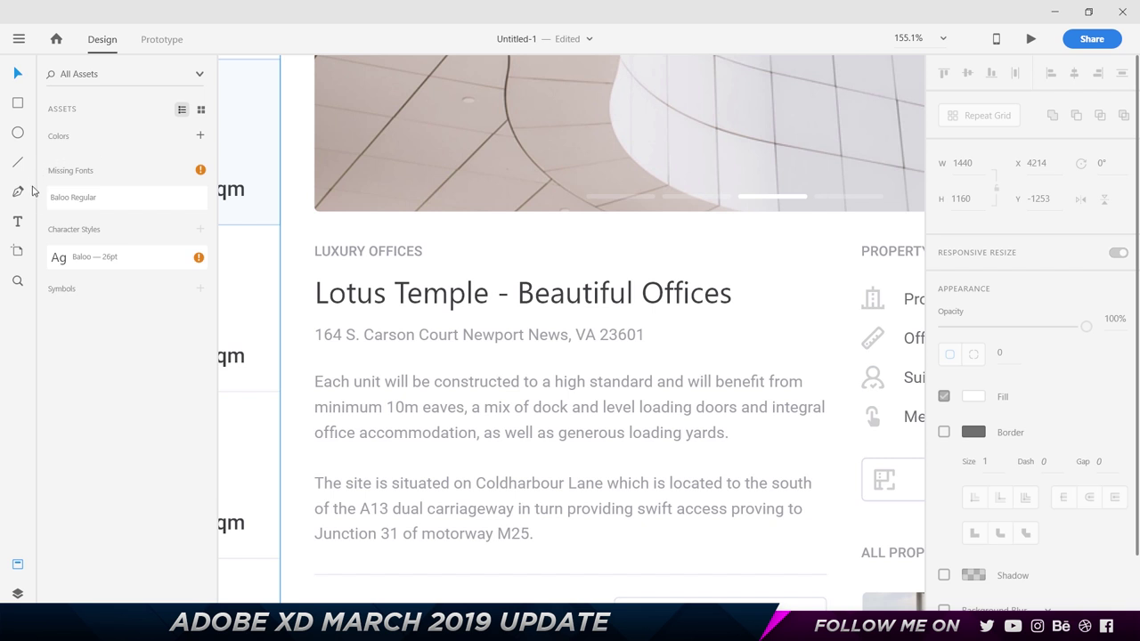
Step: Highlight on canvas the text that uses the missing Baloo Regular font
mouse_move(124, 203)
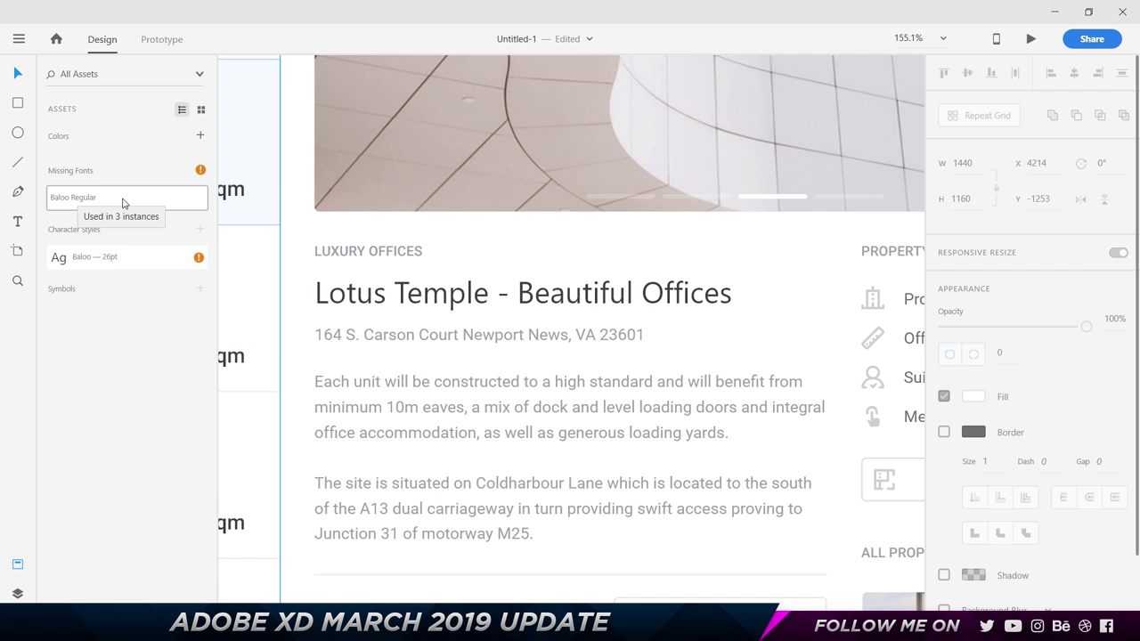
right_click(123, 203)
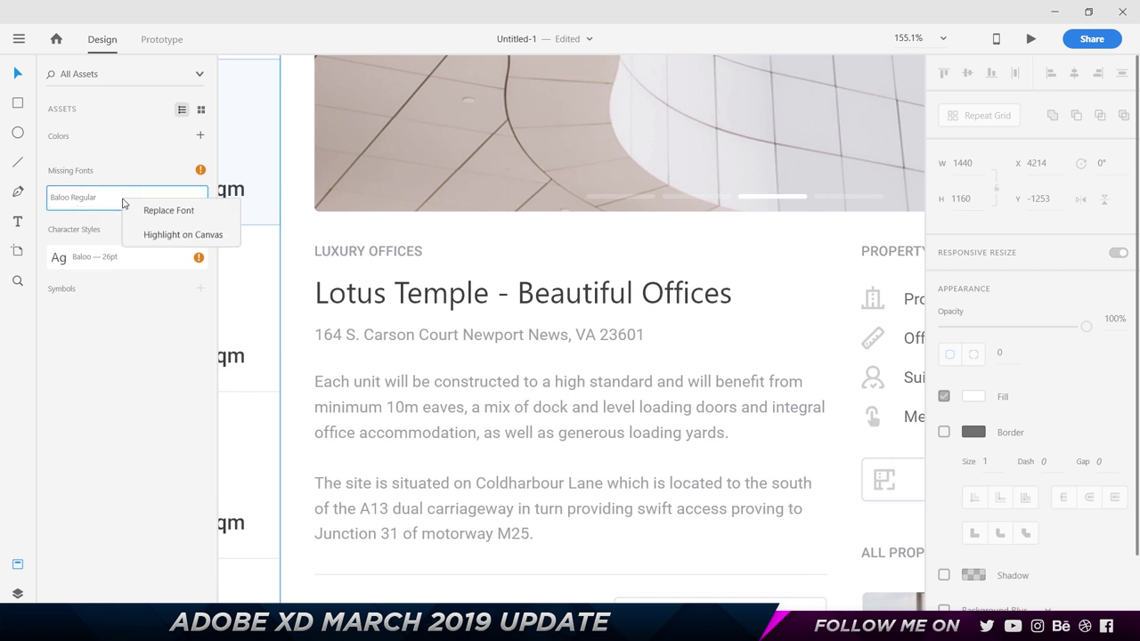
click(195, 238)
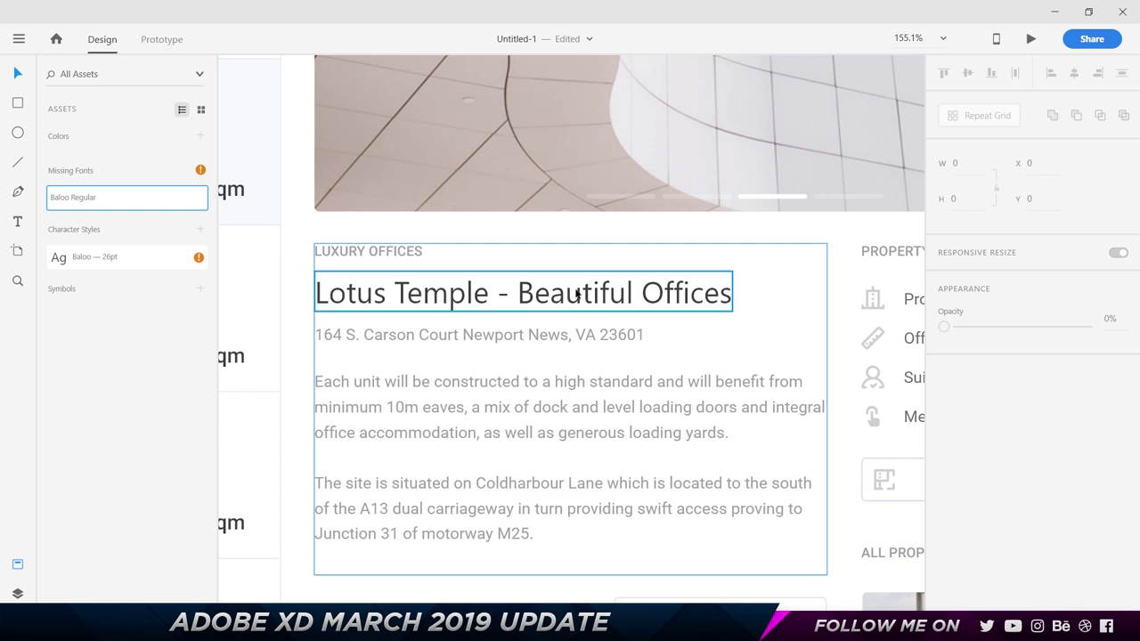
Step: Replace the missing Baloo Regular font with Baloo
right_click(127, 201)
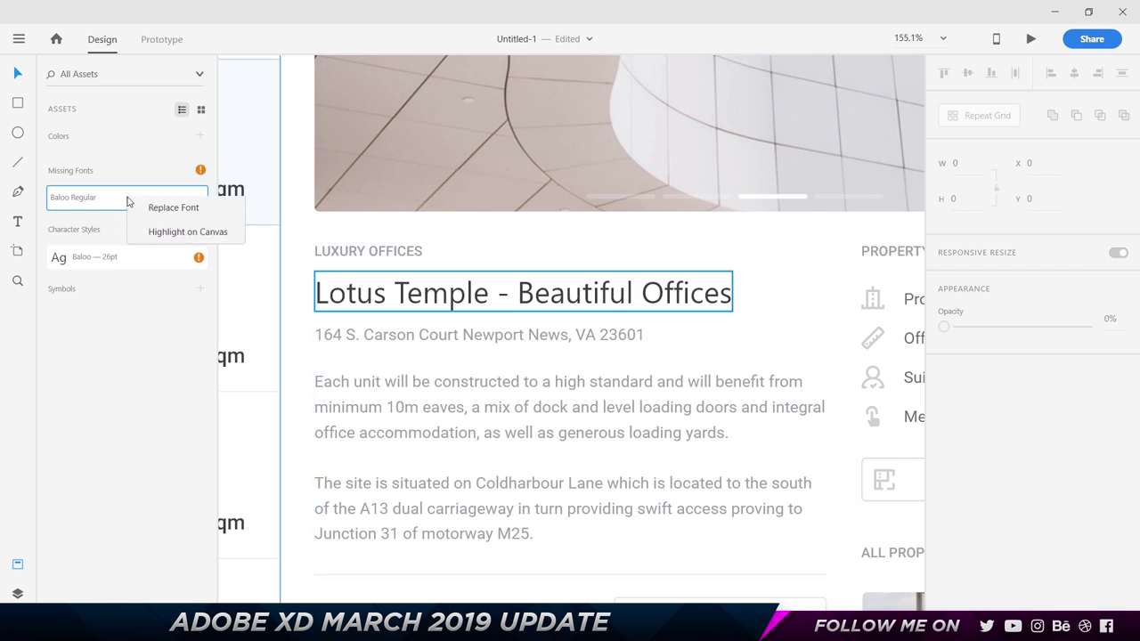
click(189, 217)
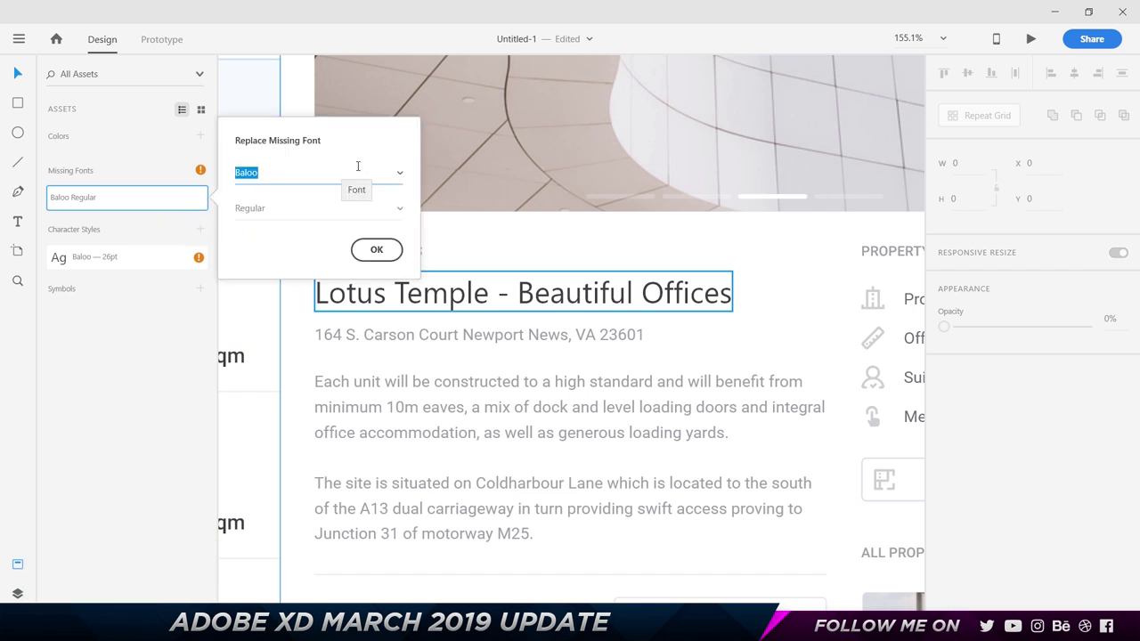
click(376, 249)
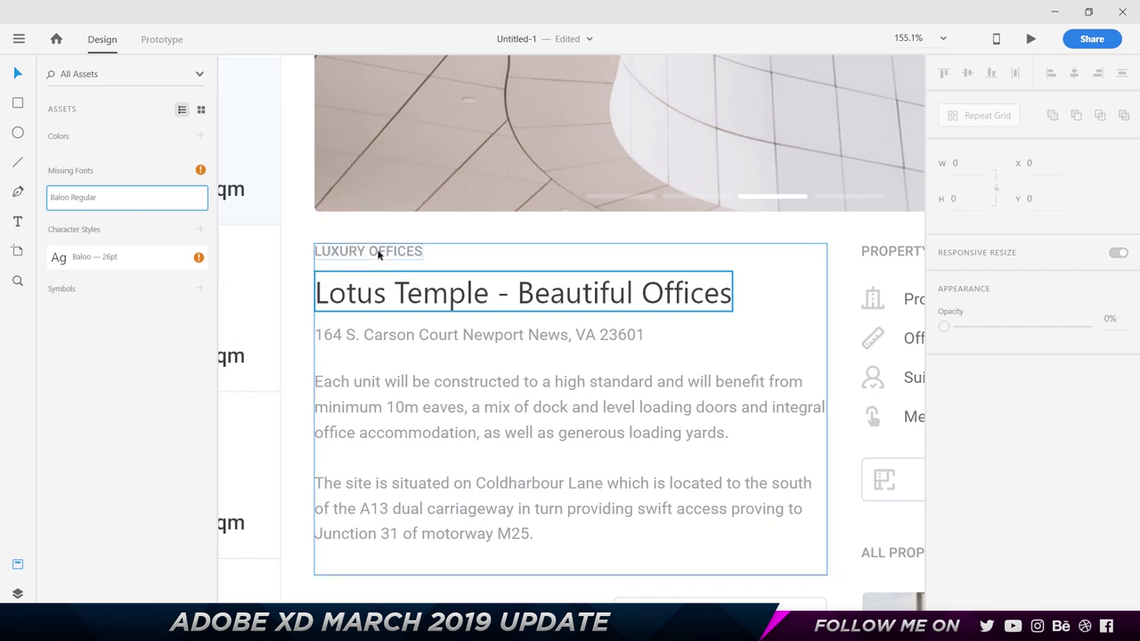
Step: Install the Baloo (OpenType) font from its Font Viewer preview window
click(908, 623)
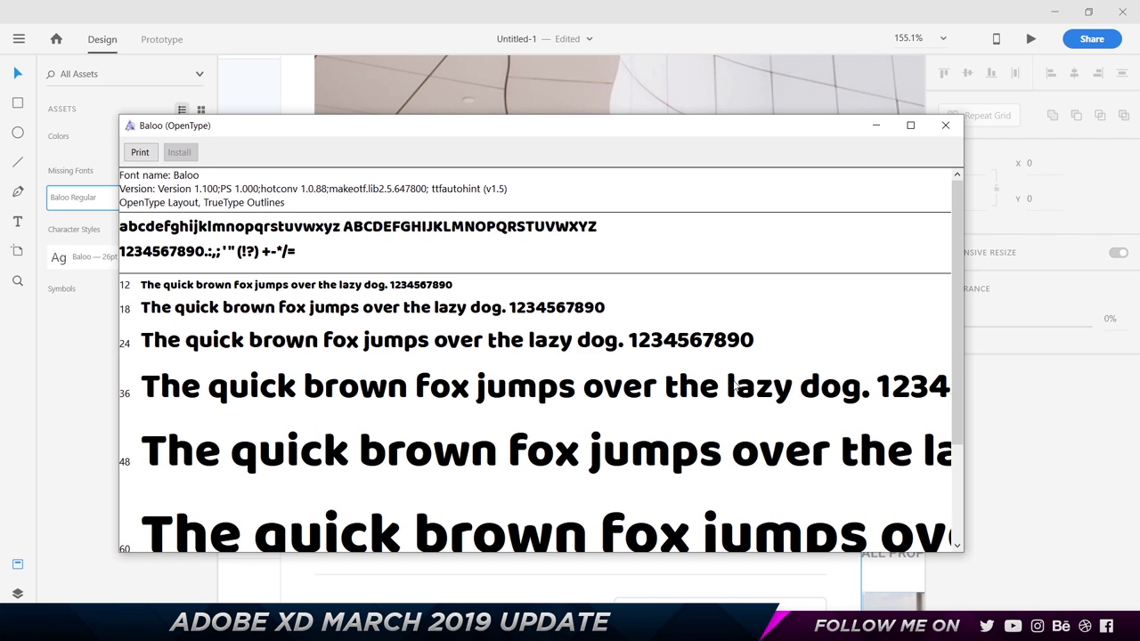
drag(256, 130, 368, 105)
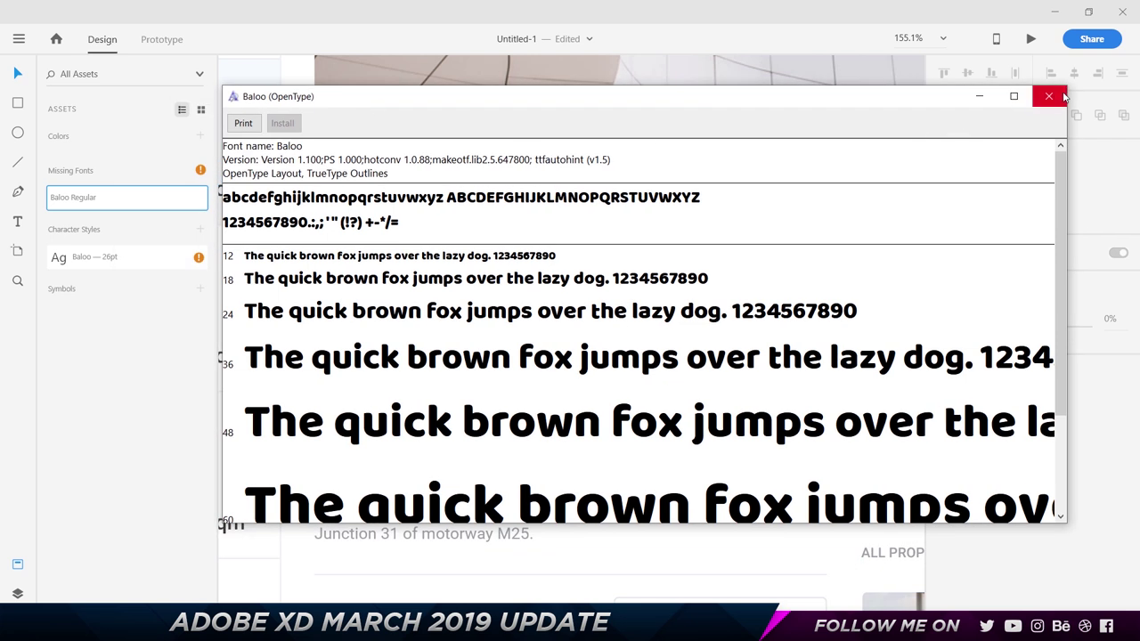
click(1056, 99)
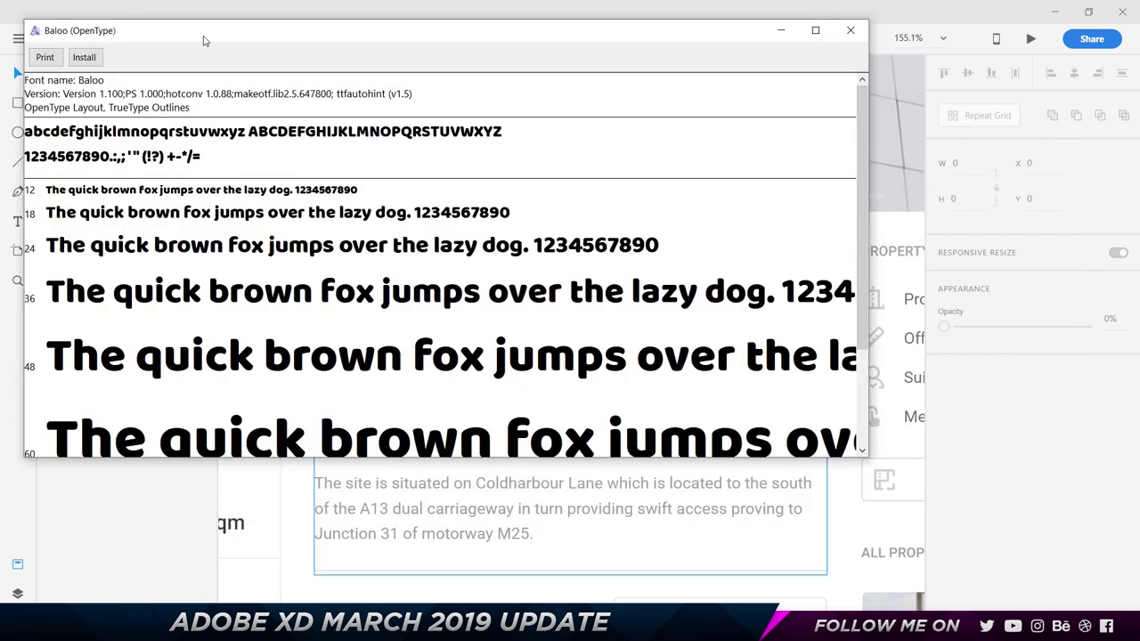
drag(207, 36, 458, 102)
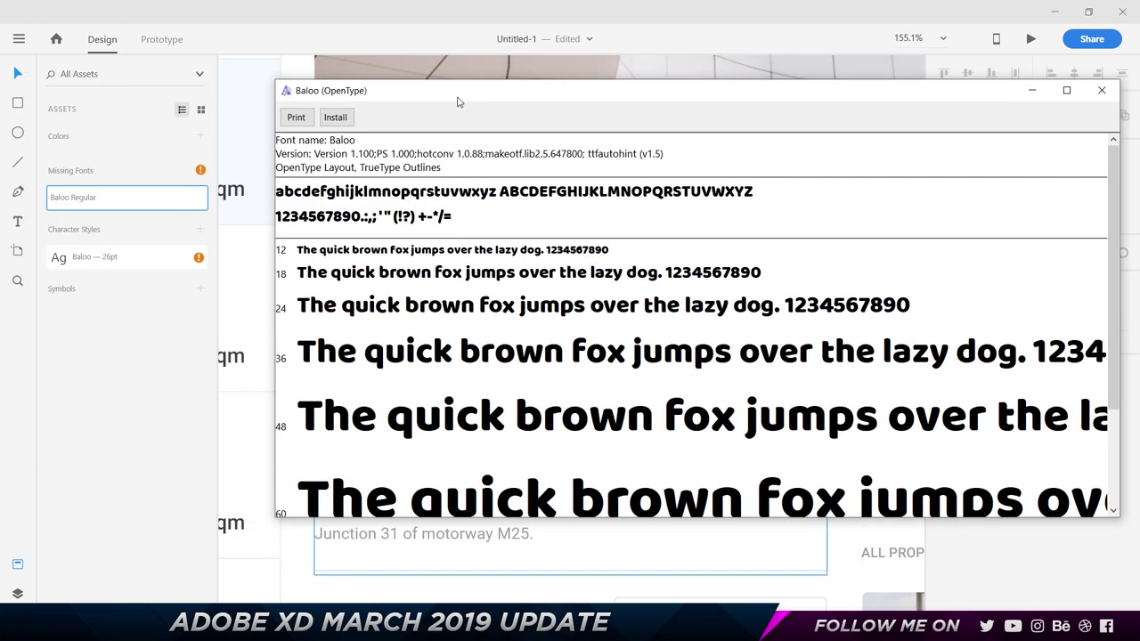
click(343, 124)
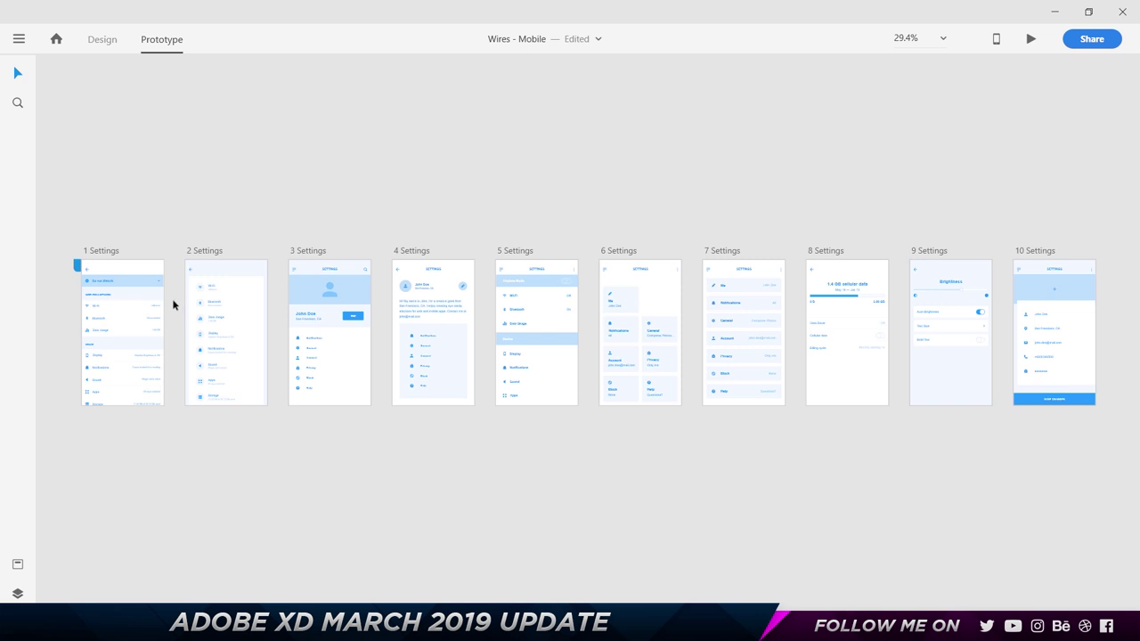
click(117, 252)
click(213, 253)
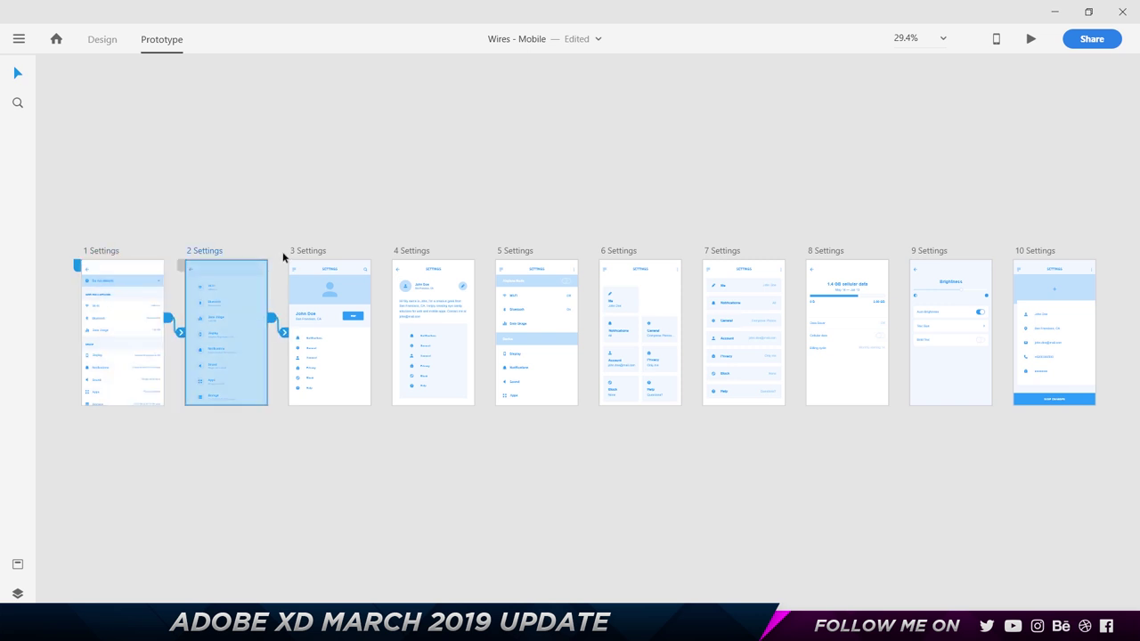
click(318, 248)
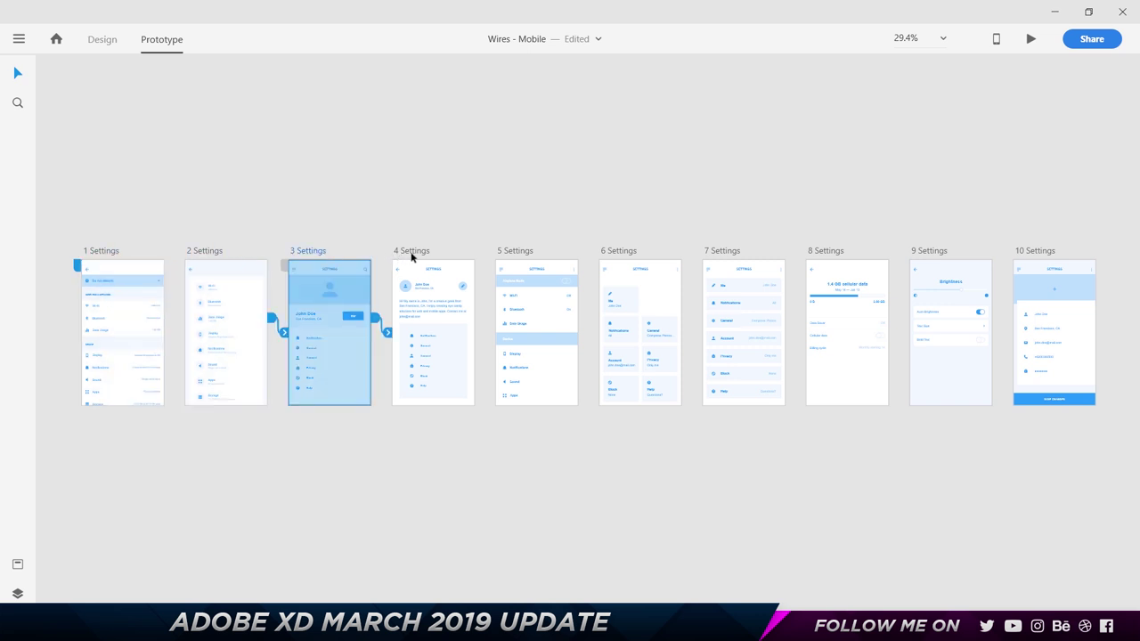
click(413, 253)
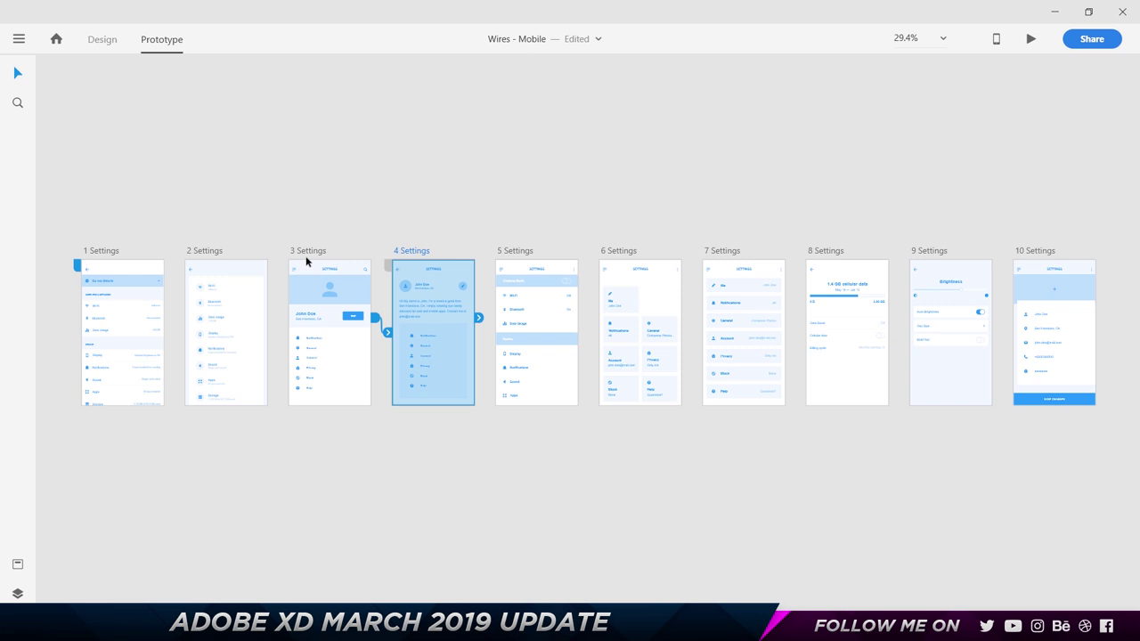
Step: Create a Share for Review link for Wires - Mobile without hotspot hints and view it in the browser
click(1084, 41)
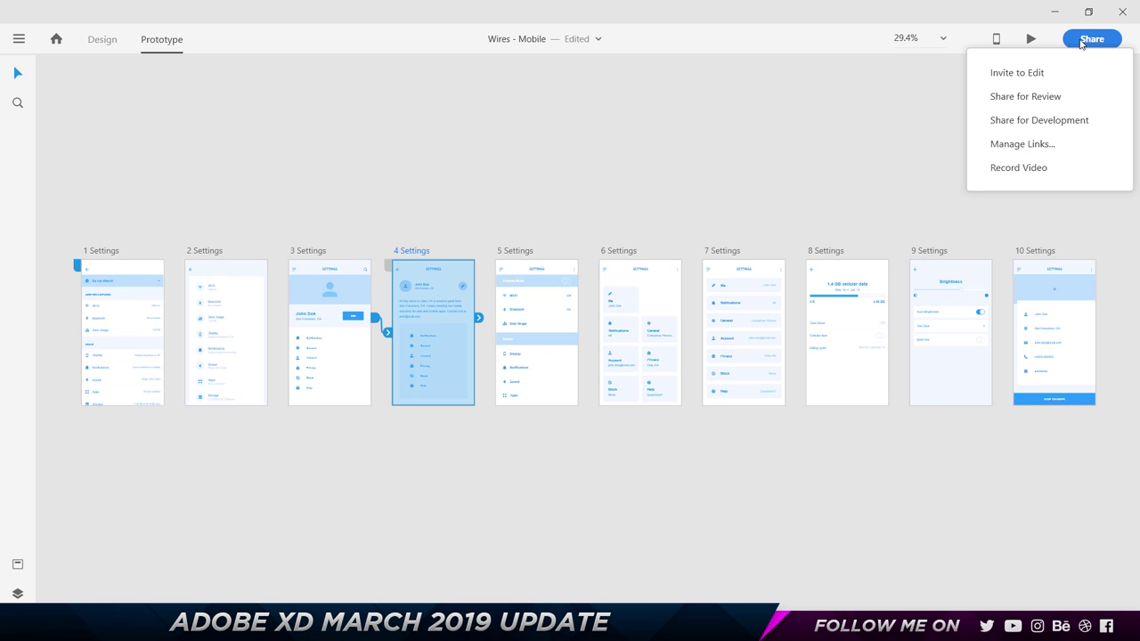
click(1020, 98)
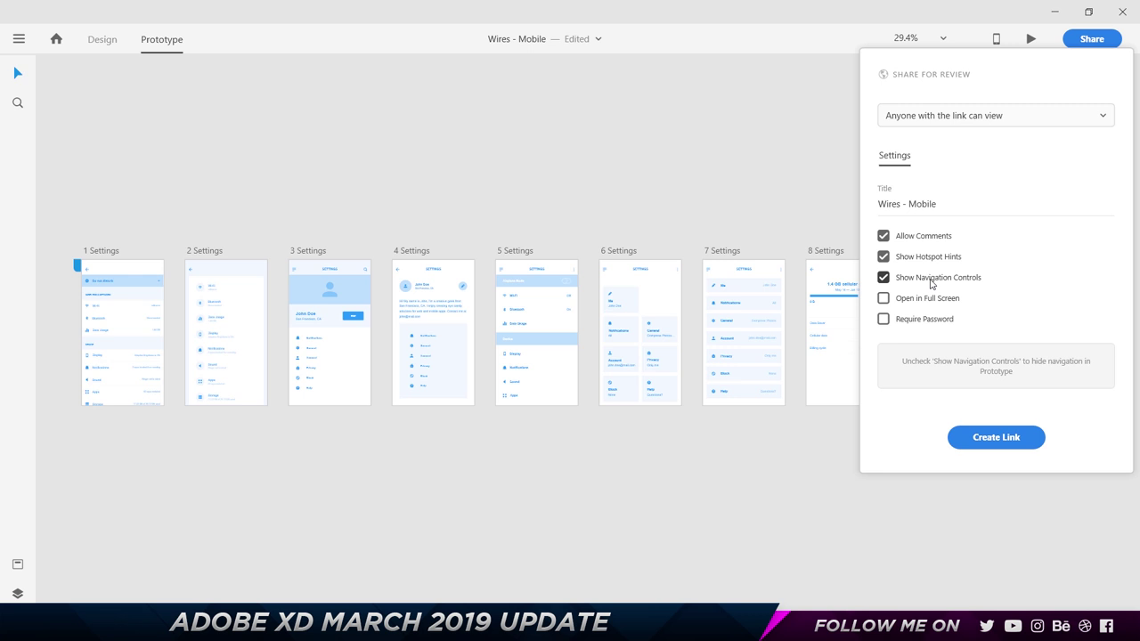
click(934, 259)
click(995, 444)
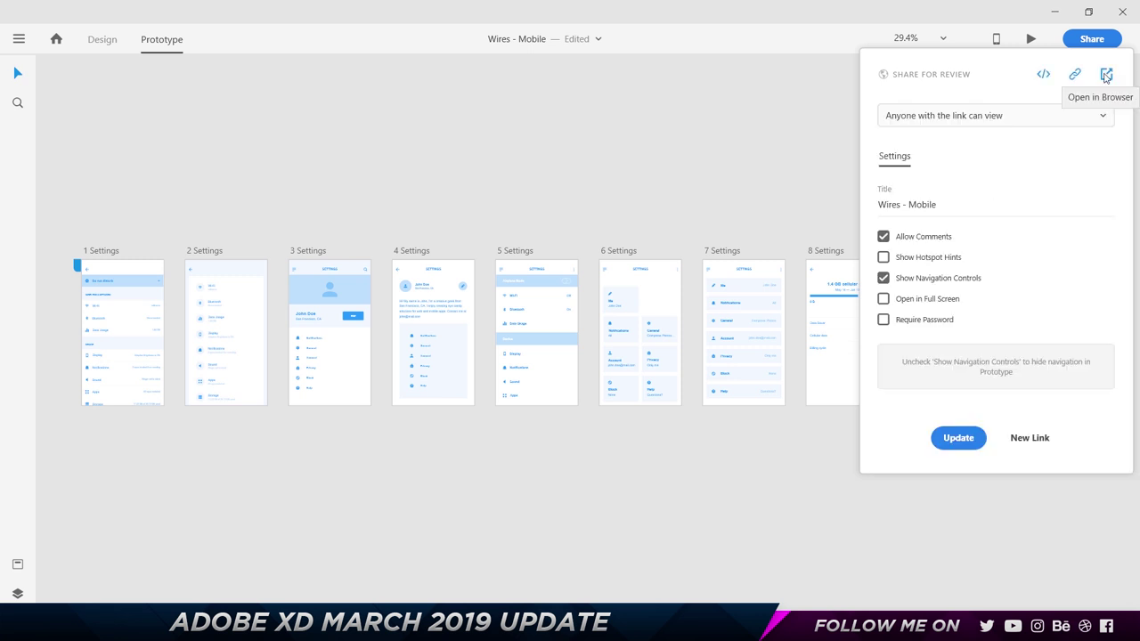
click(1106, 76)
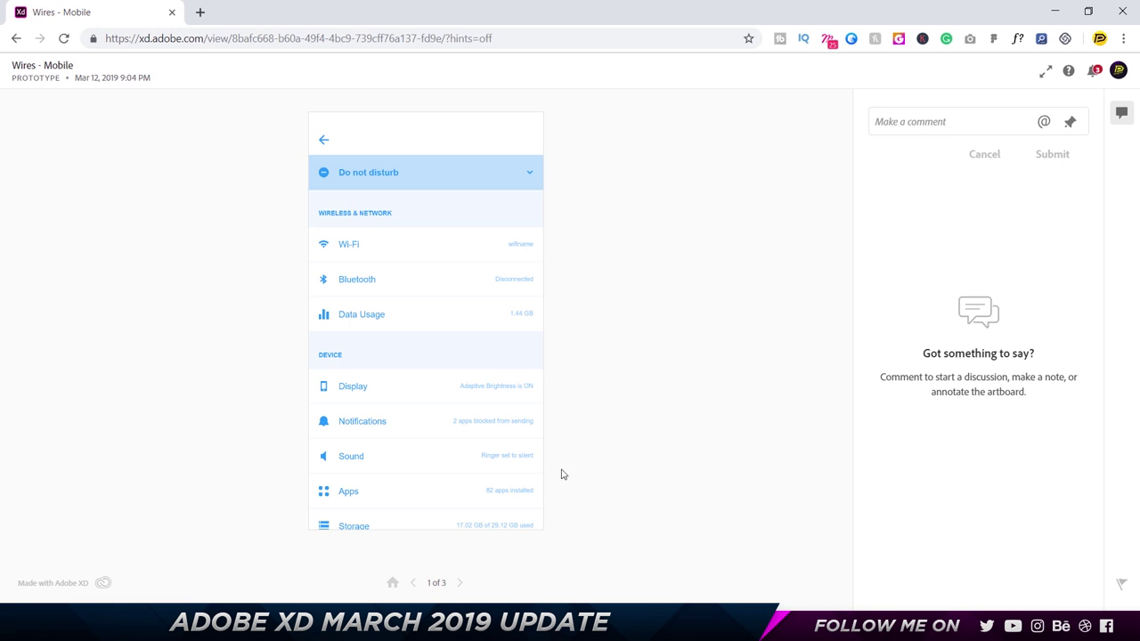
Step: Advance the web prototype to screen 3 of 3, then update the review link with navigation controls turned off
click(461, 583)
click(461, 584)
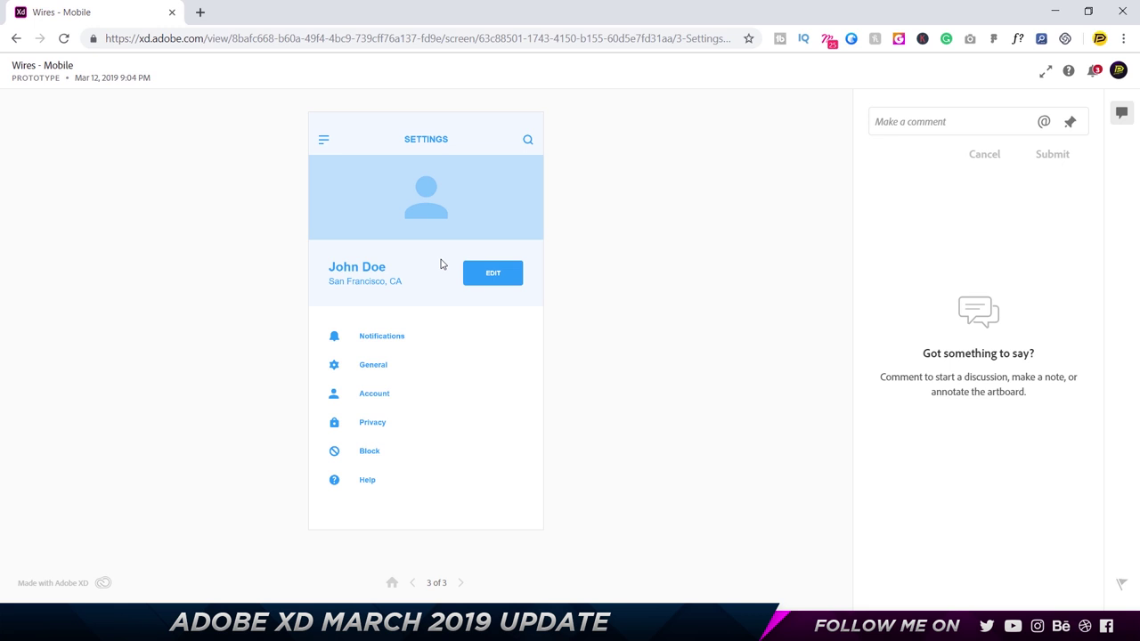
key(alt+Tab)
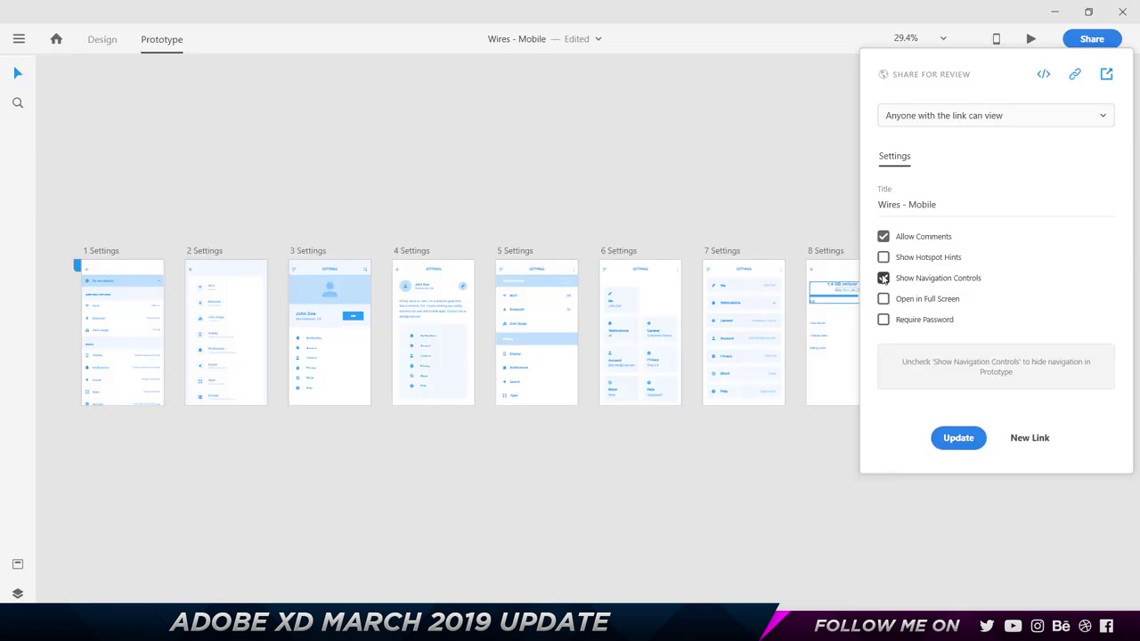
click(884, 278)
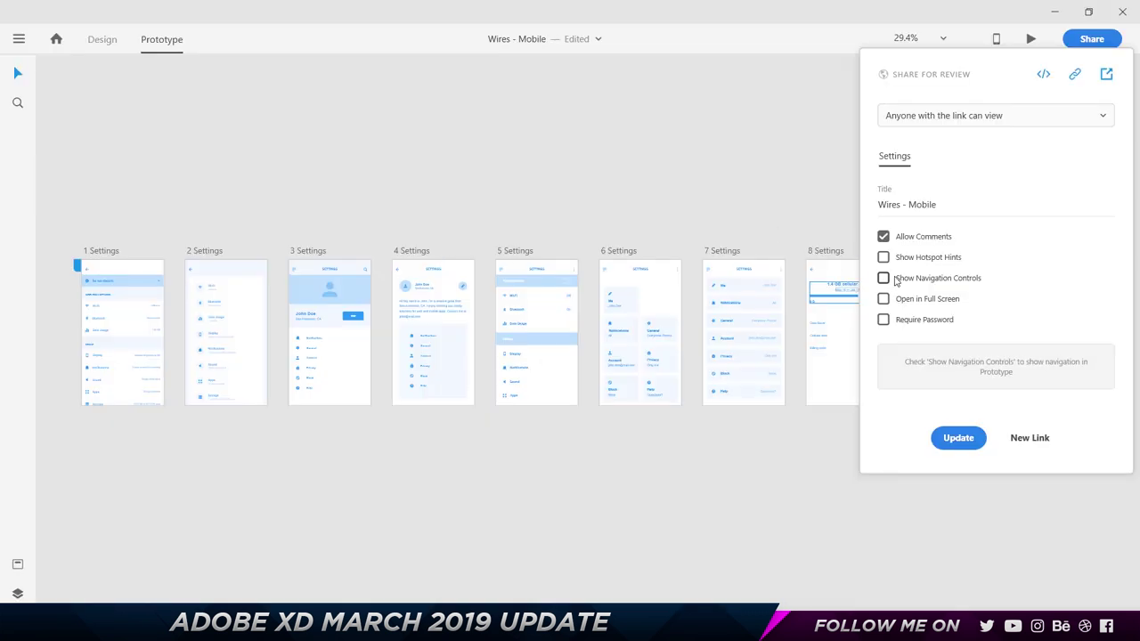
click(965, 440)
key(alt+Tab)
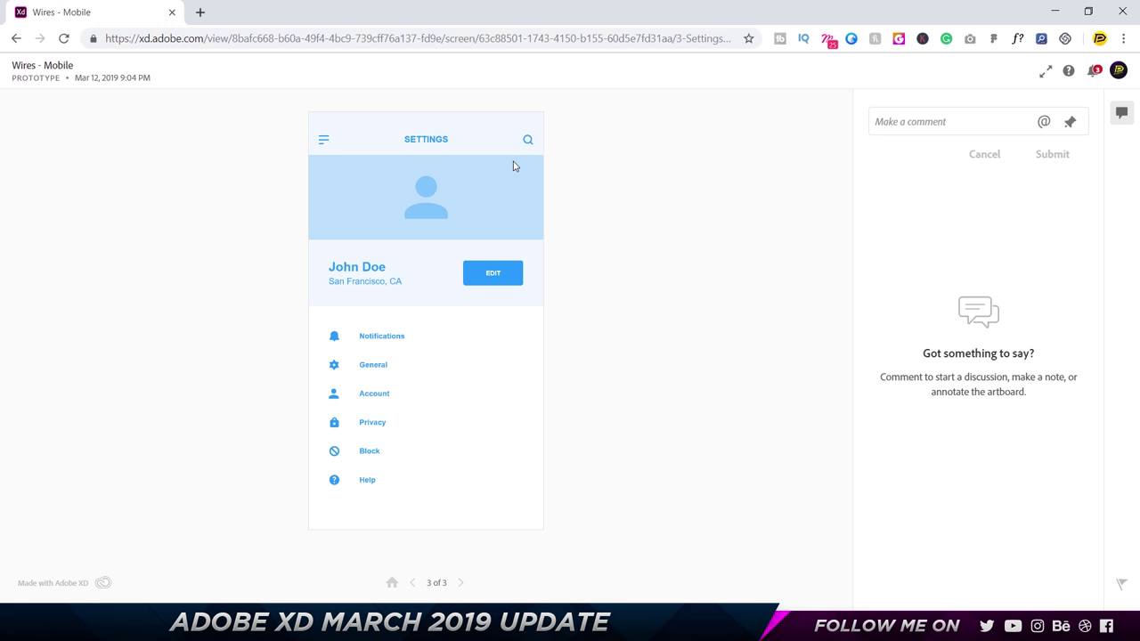
Step: Refresh the shared Wires - Mobile review page with F5
key(F5)
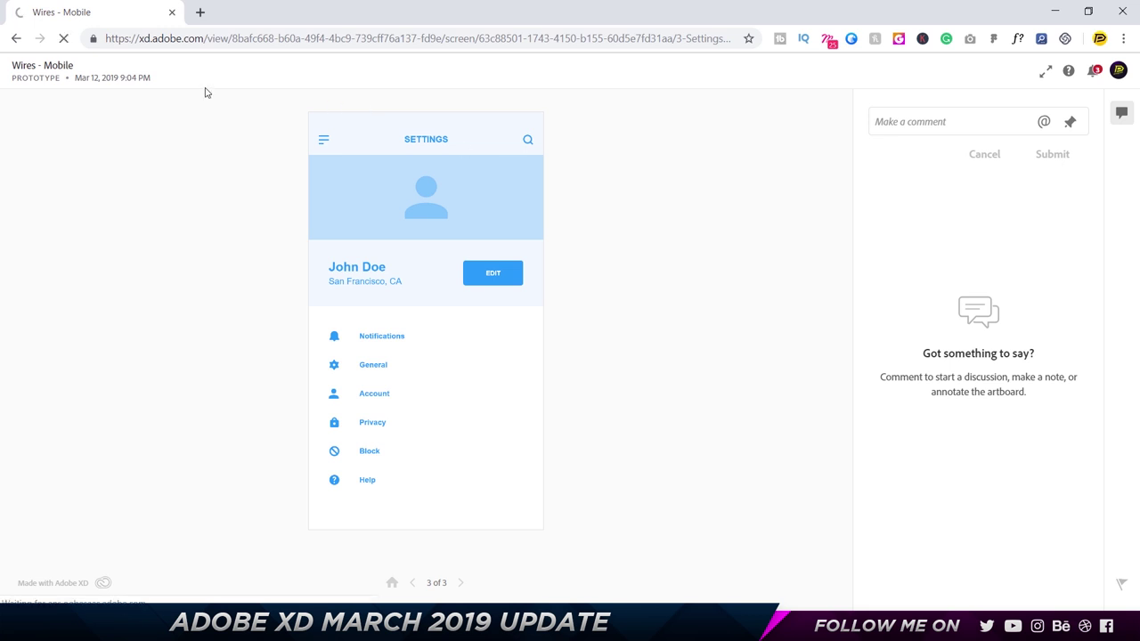